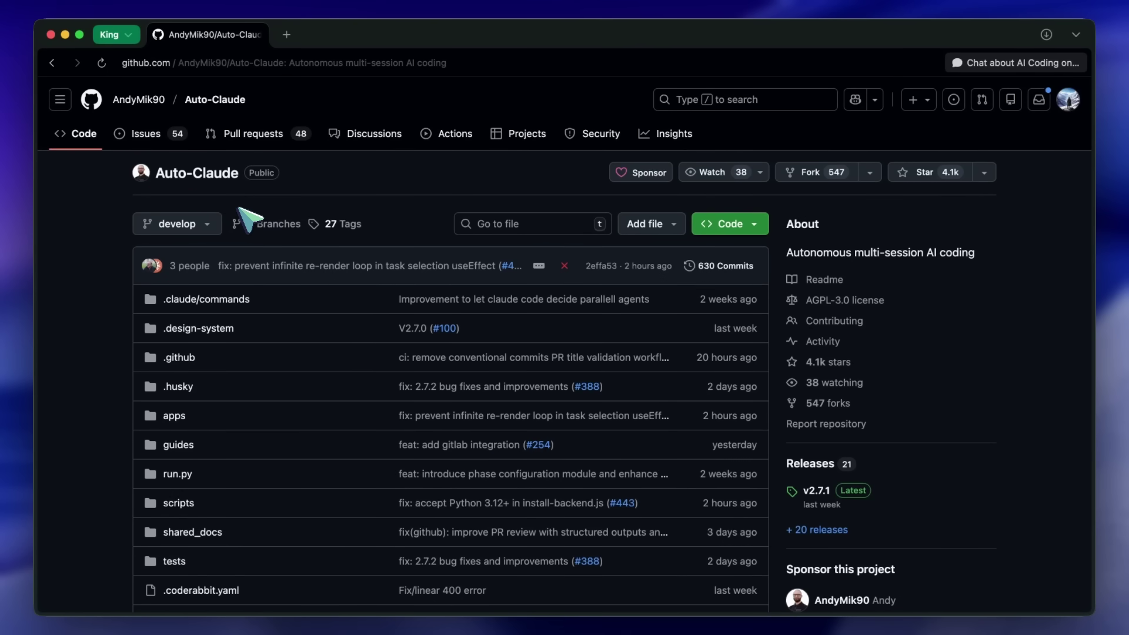
Skim the Auto-Claude repository's README from its overview and downloads through the interface, CLI usage and build instructions to the available scripts
scroll(247, 221, "down", 15)
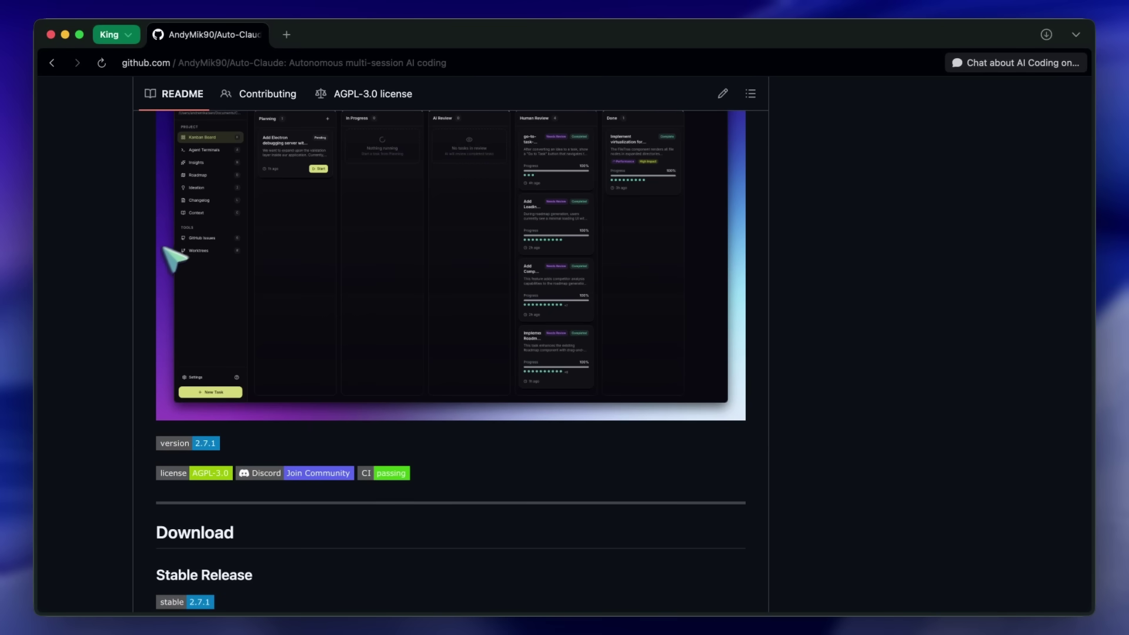
scroll(146, 277, "up", 5)
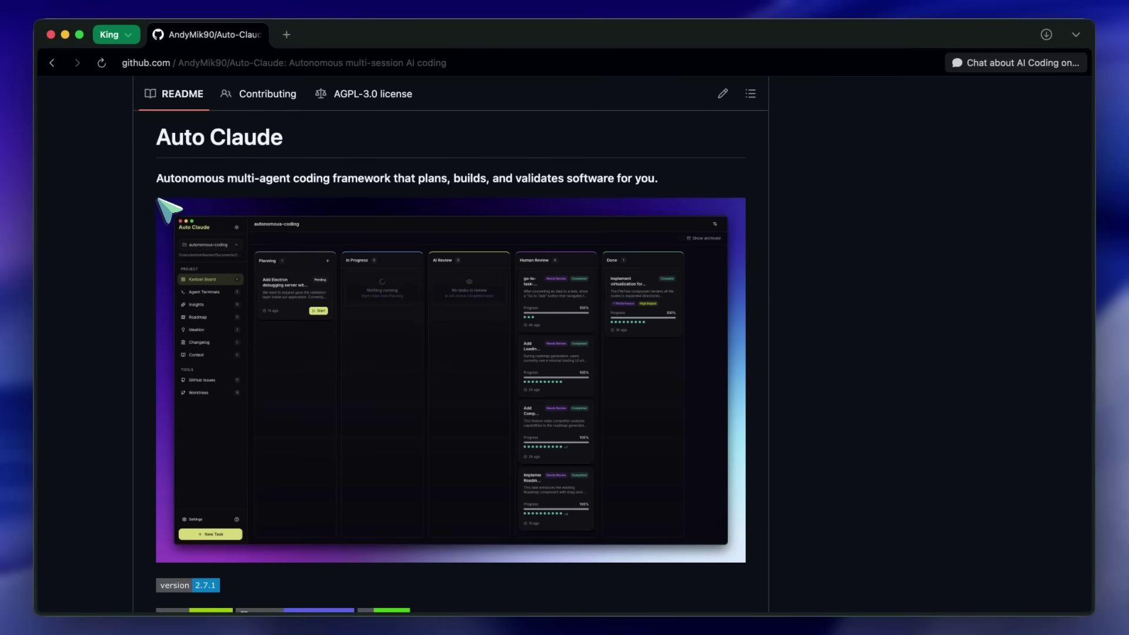
scroll(168, 210, "down", 4)
scroll(167, 210, "up", 4)
scroll(167, 210, "down", 8)
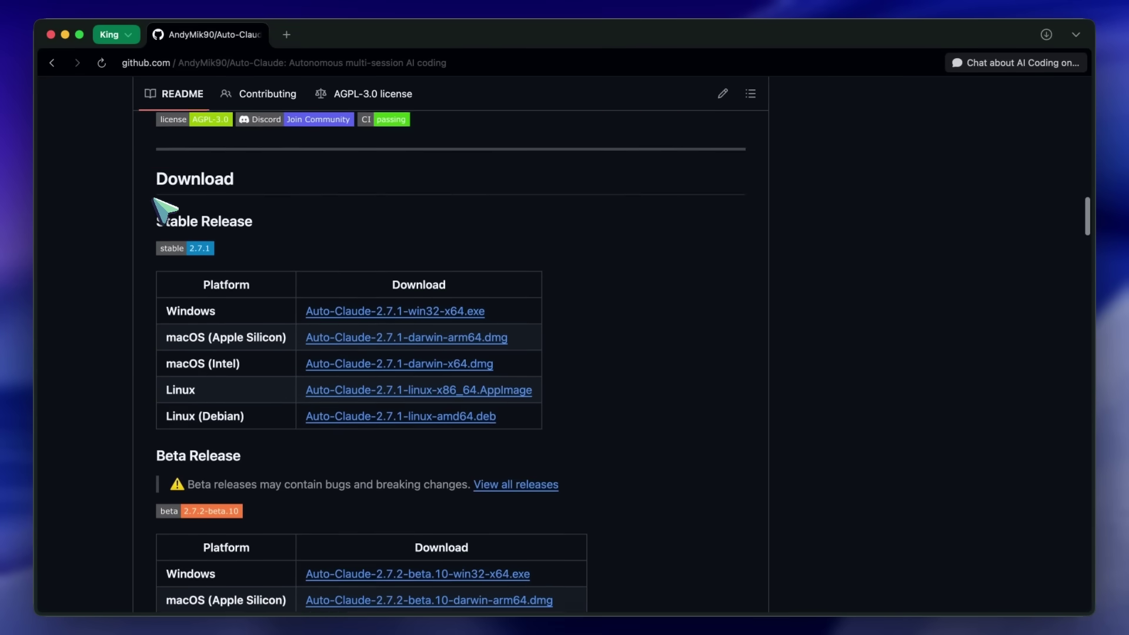
scroll(165, 210, "down", 10)
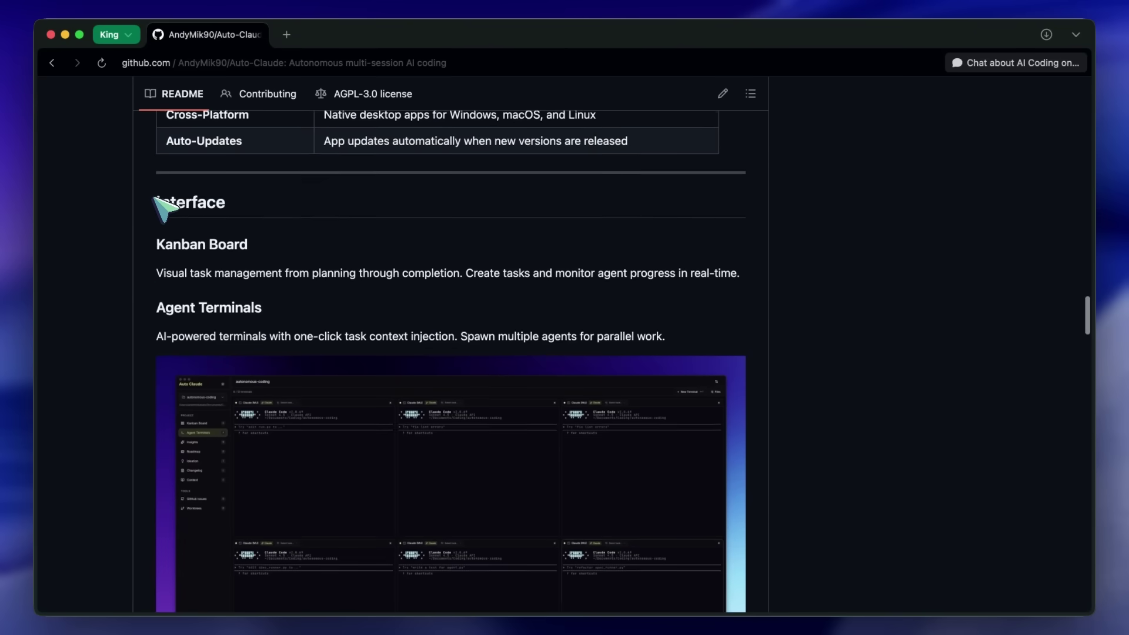
scroll(165, 209, "down", 3)
scroll(147, 284, "down", 9)
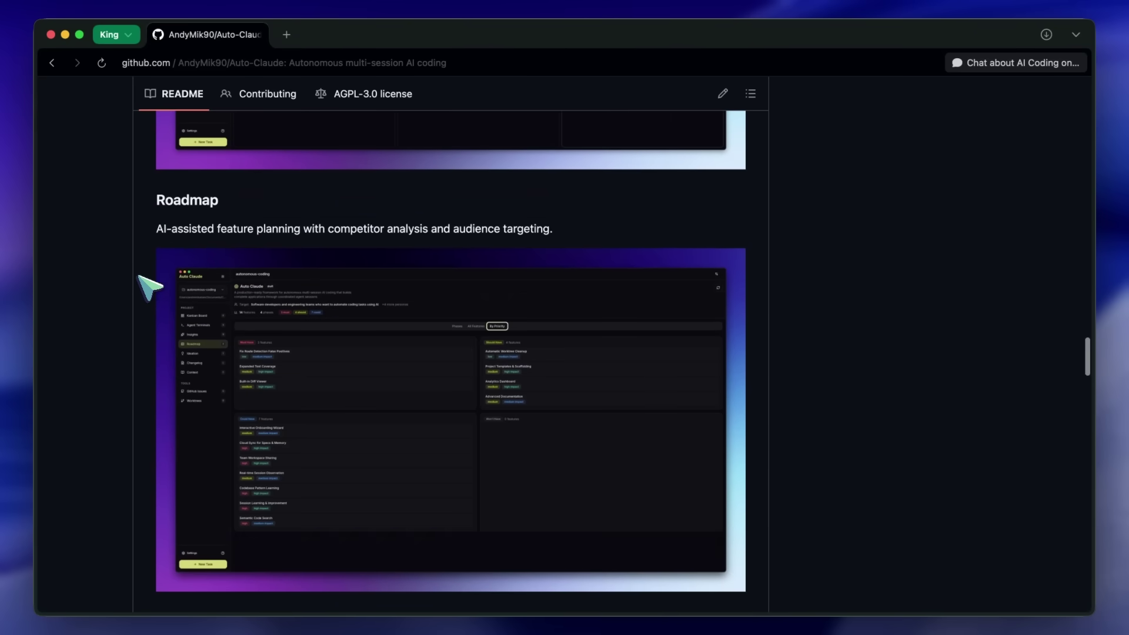
scroll(147, 286, "down", 8)
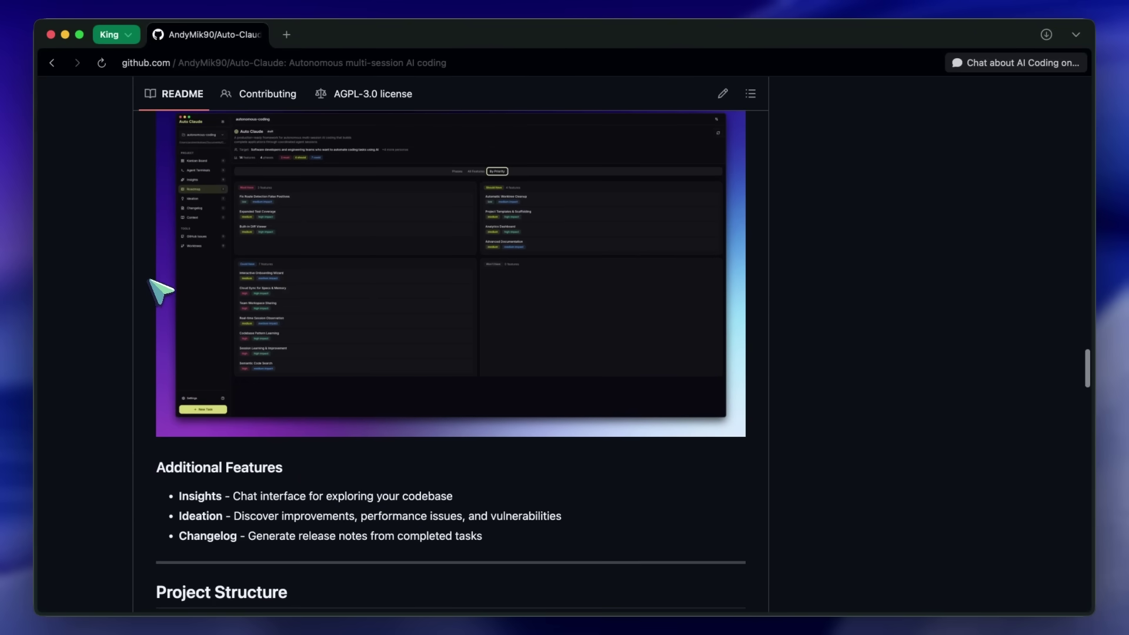
scroll(157, 285, "down", 6)
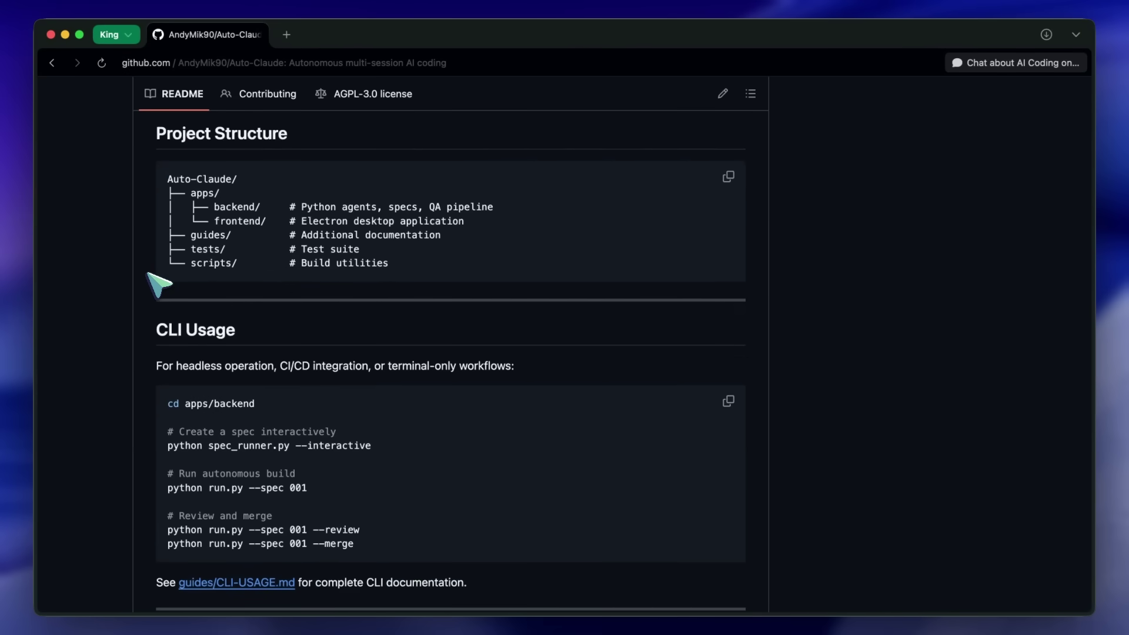
scroll(148, 274, "down", 15)
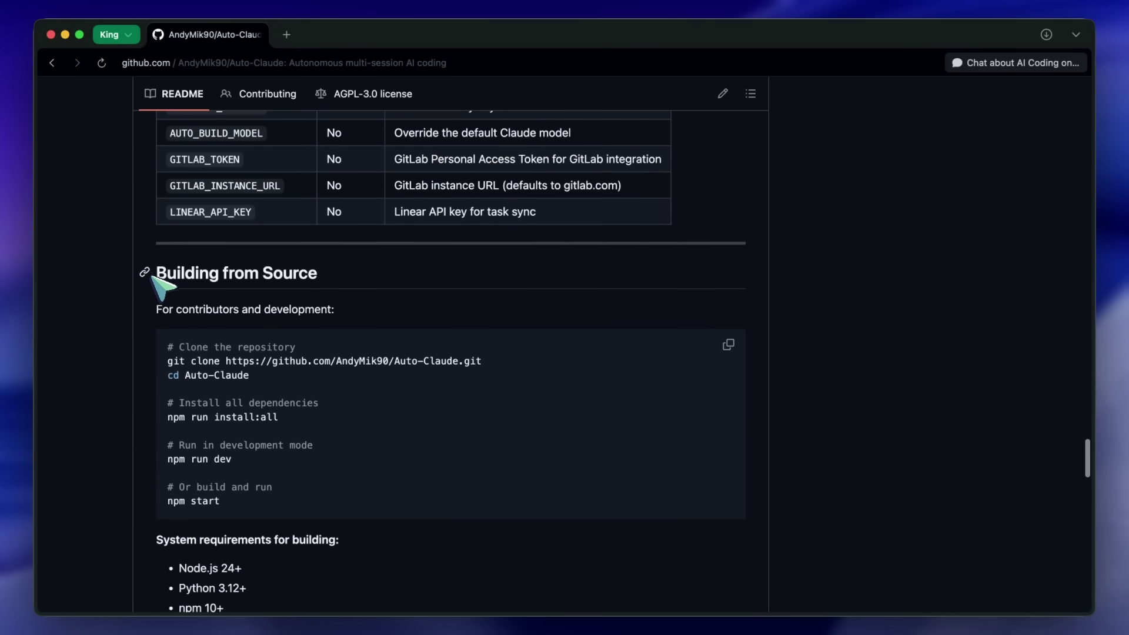
scroll(154, 277, "down", 11)
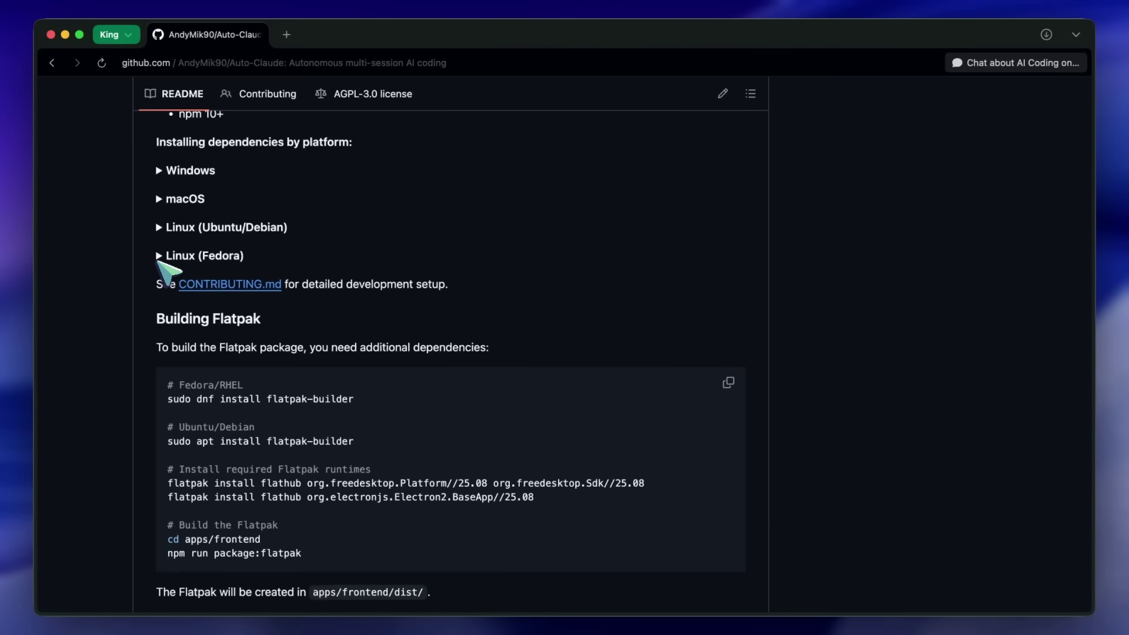
scroll(169, 273, "down", 5)
scroll(202, 253, "down", 10)
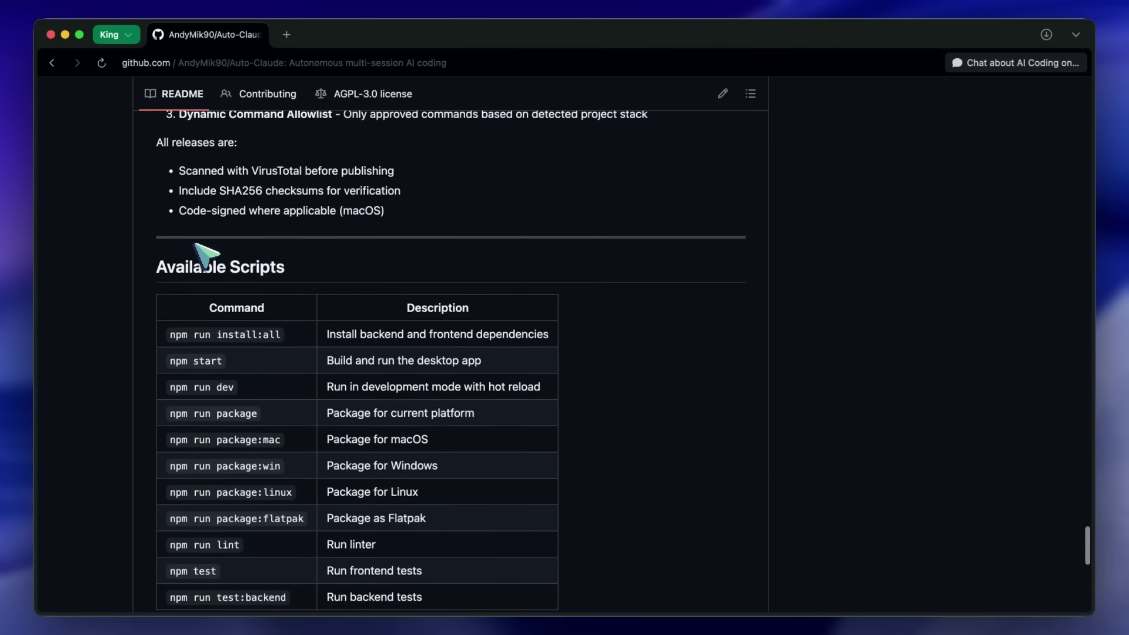
Return to the start of the README and examine the Auto Claude title, tagline and Kanban board screenshot
scroll(203, 253, "up", 20)
scroll(205, 253, "up", 20)
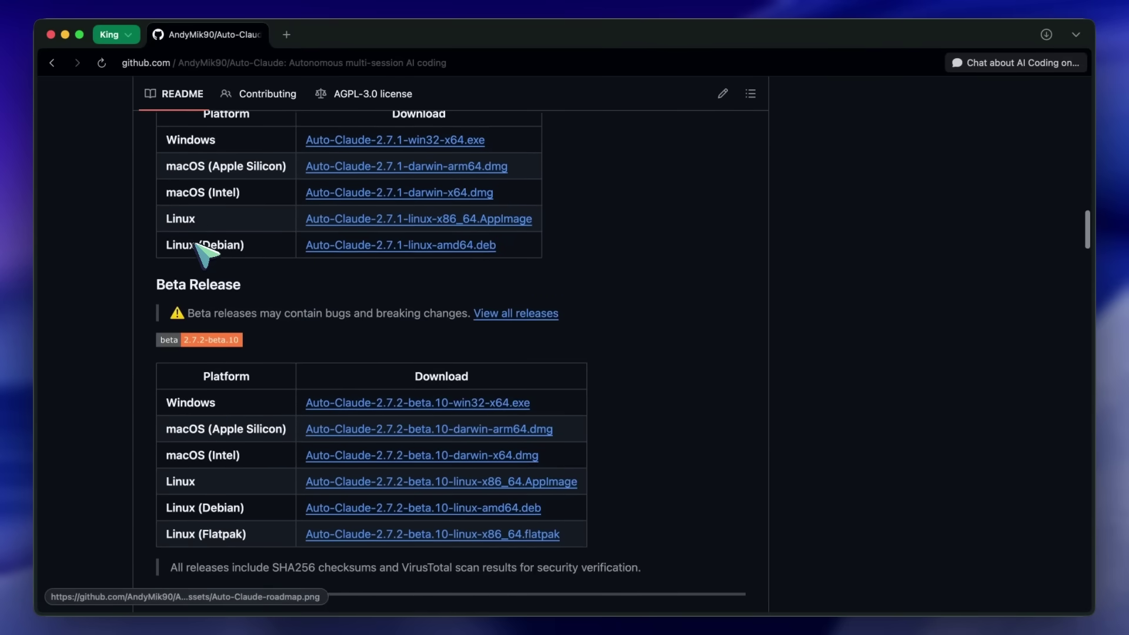
scroll(206, 253, "up", 10)
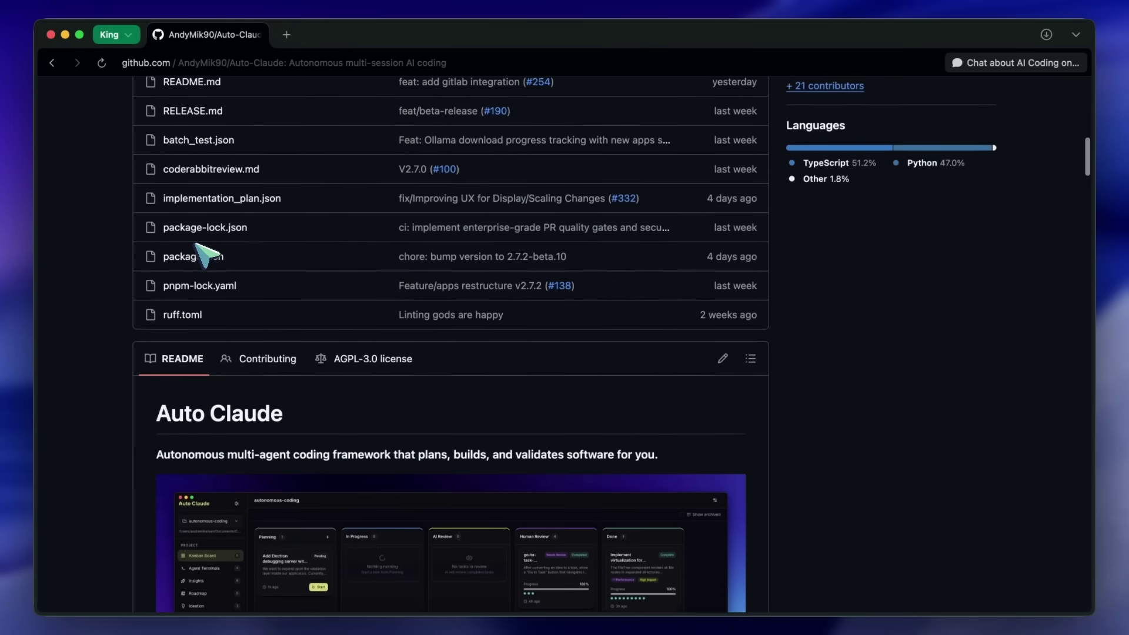
scroll(206, 253, "down", 4)
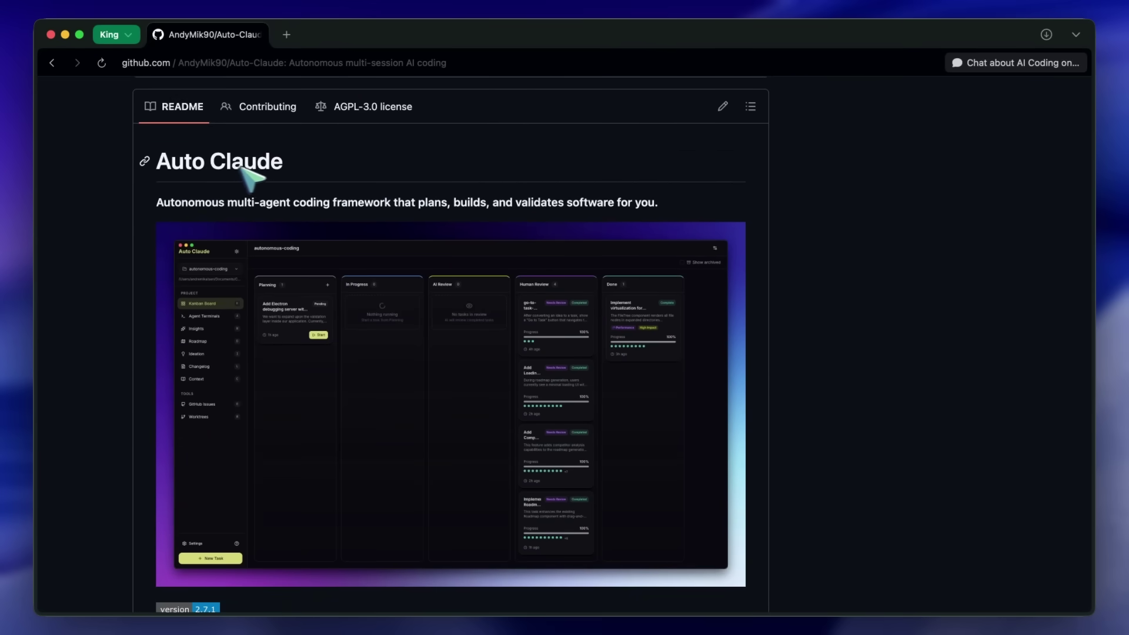
left_click_drag(284, 164, 154, 169)
left_click(157, 168)
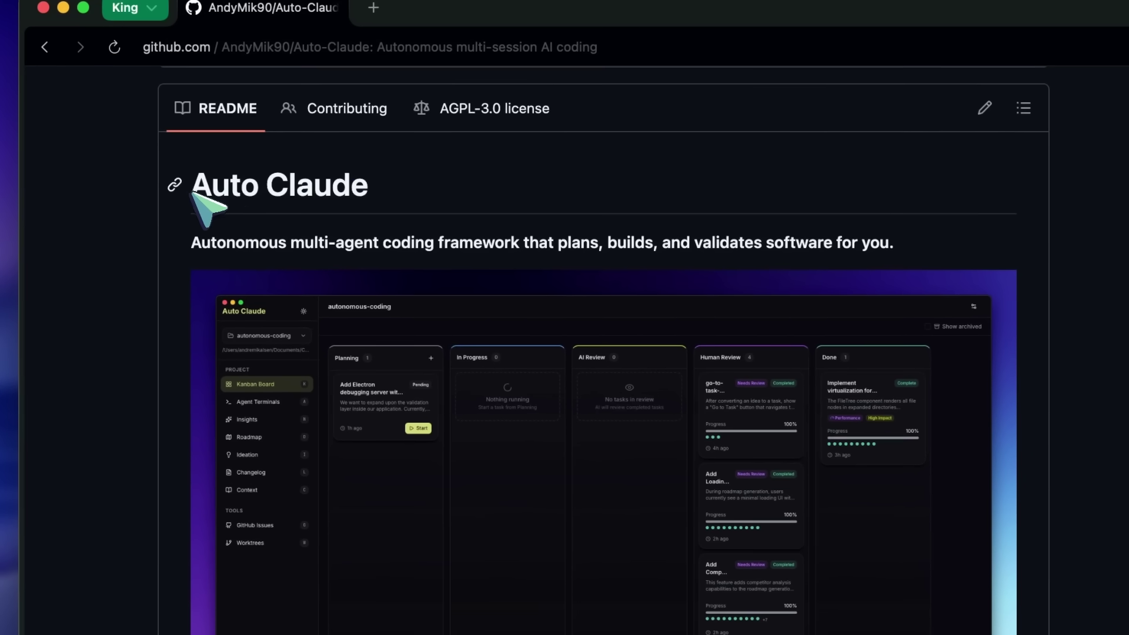
scroll(239, 211, "down", 3)
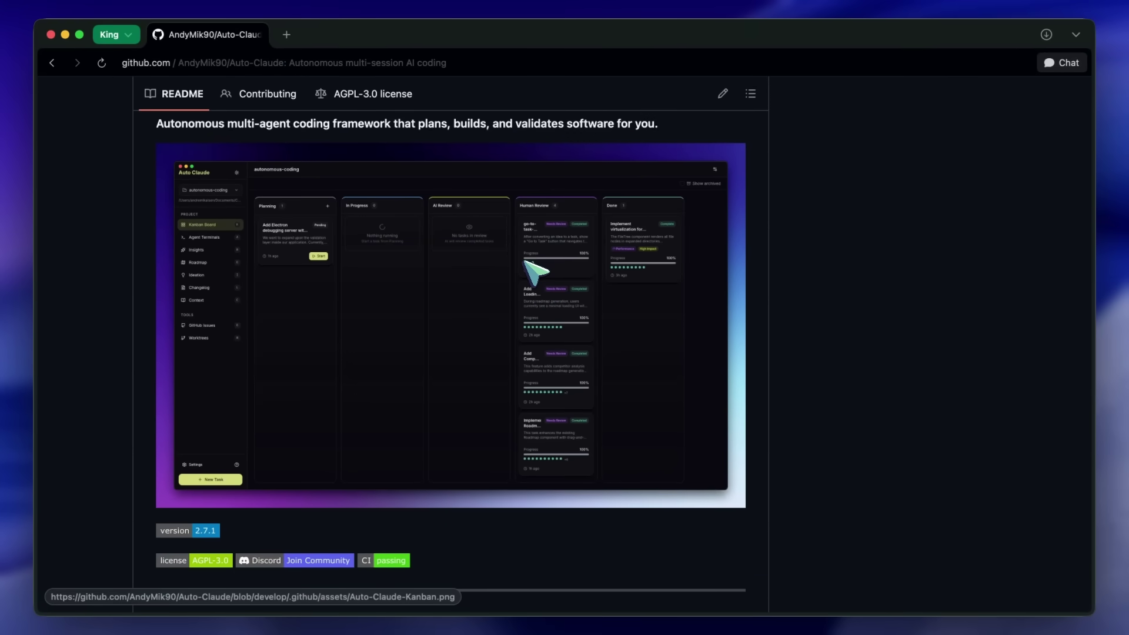
scroll(316, 262, "up", 1)
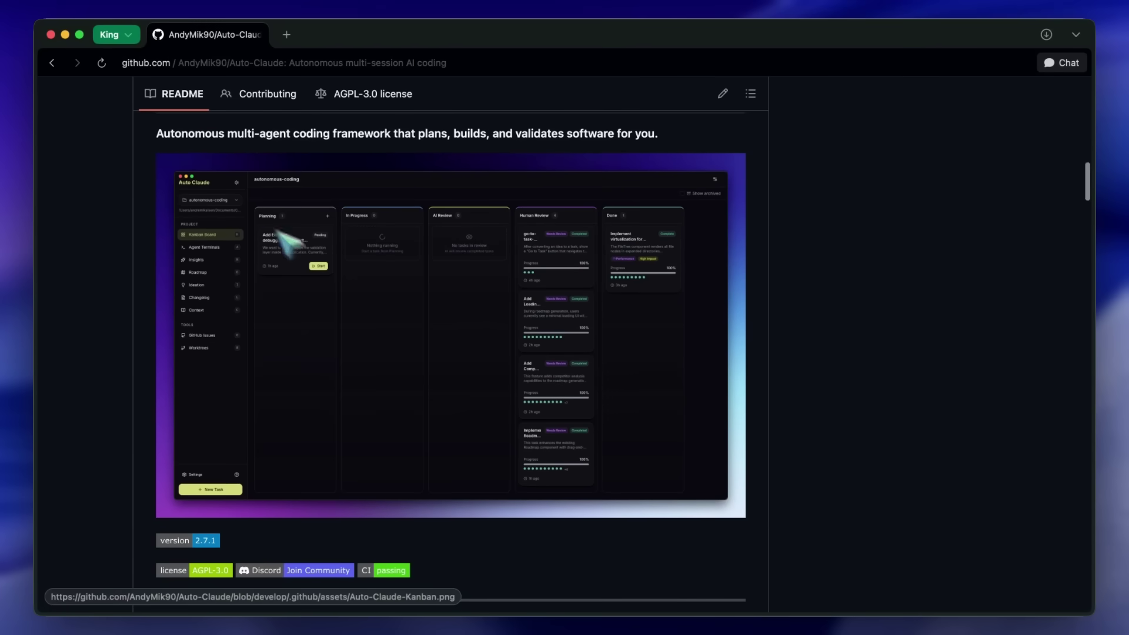
Review the README's requirements, quick start, agent terminals, roadmap, additional features, CLI usage, configuration variables and source build sections
scroll(197, 147, "down", 10)
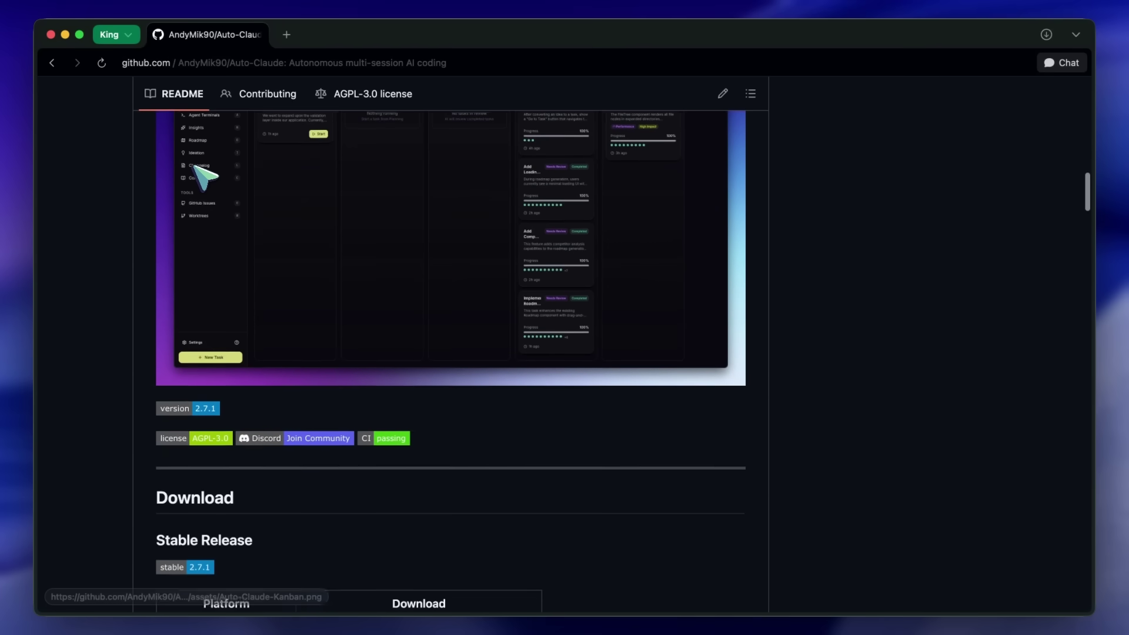
scroll(203, 175, "down", 10)
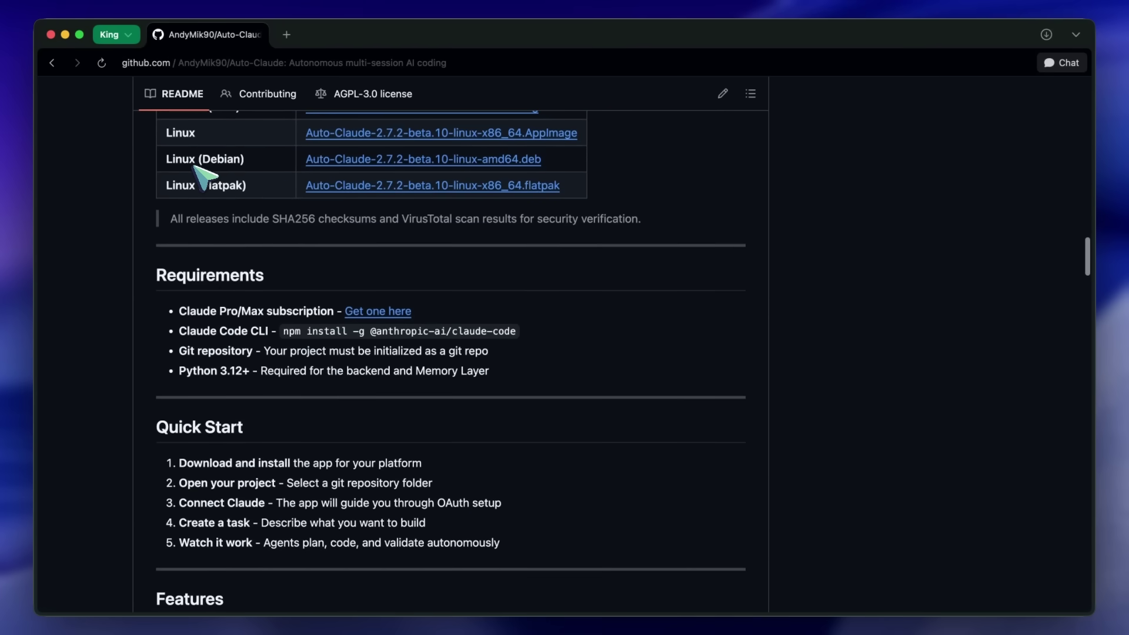
scroll(200, 174, "down", 5)
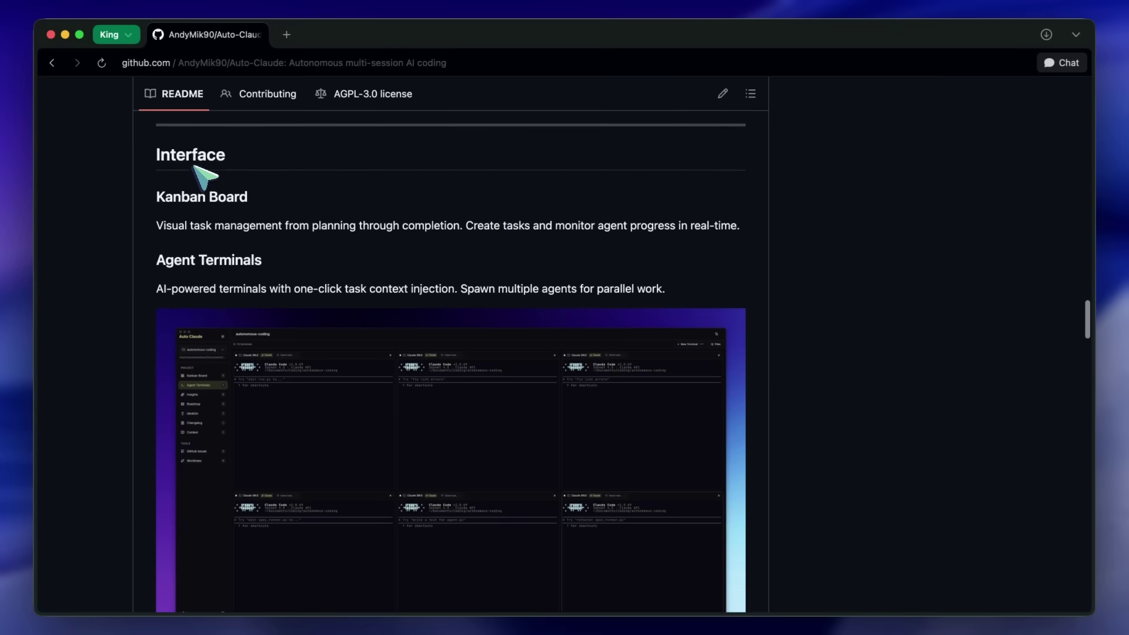
scroll(241, 218, "down", 6)
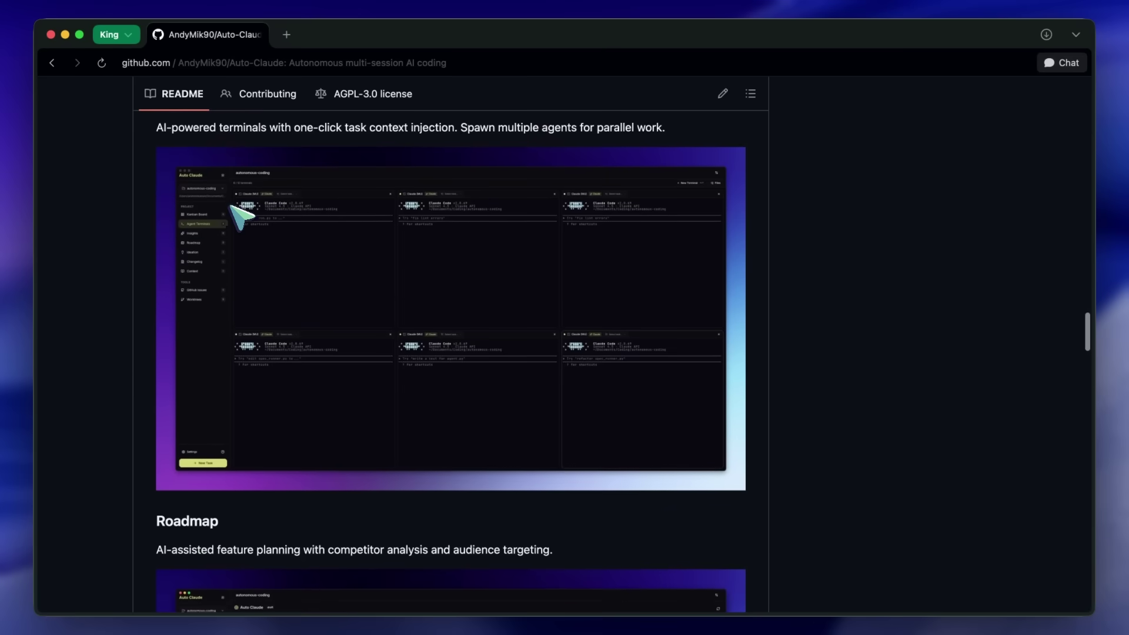
scroll(235, 218, "down", 3)
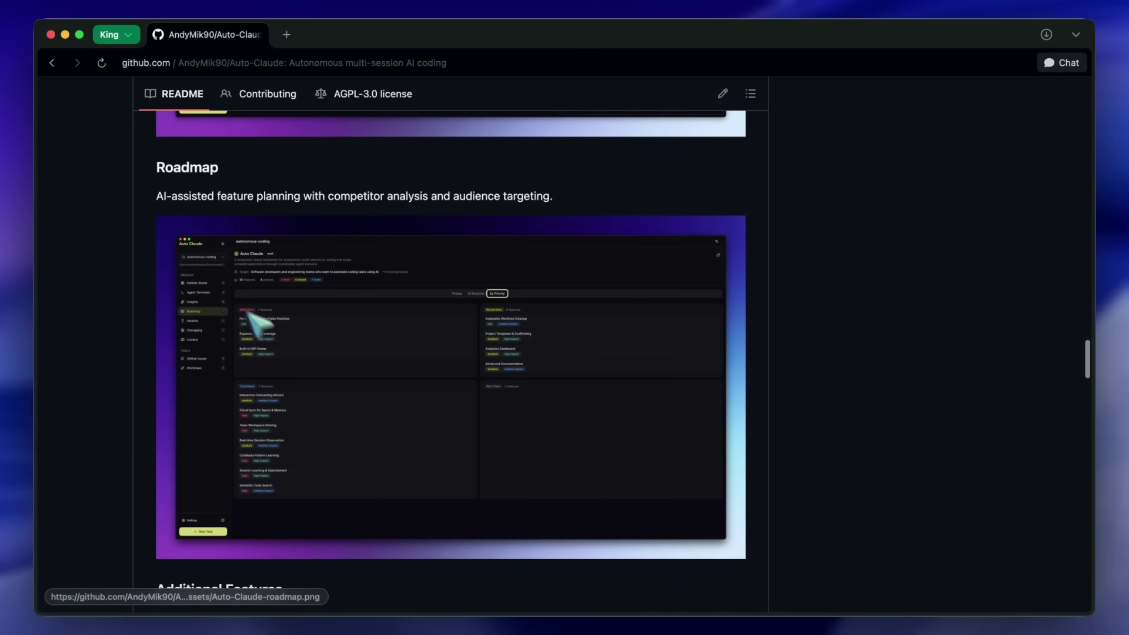
scroll(261, 329, "down", 8)
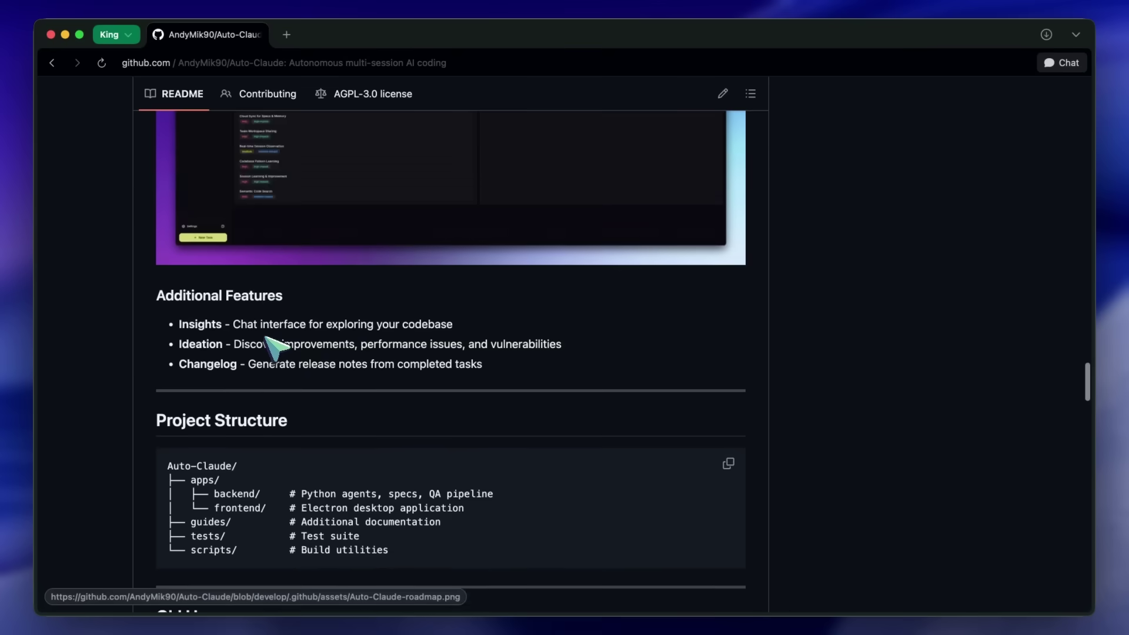
scroll(272, 332, "down", 6)
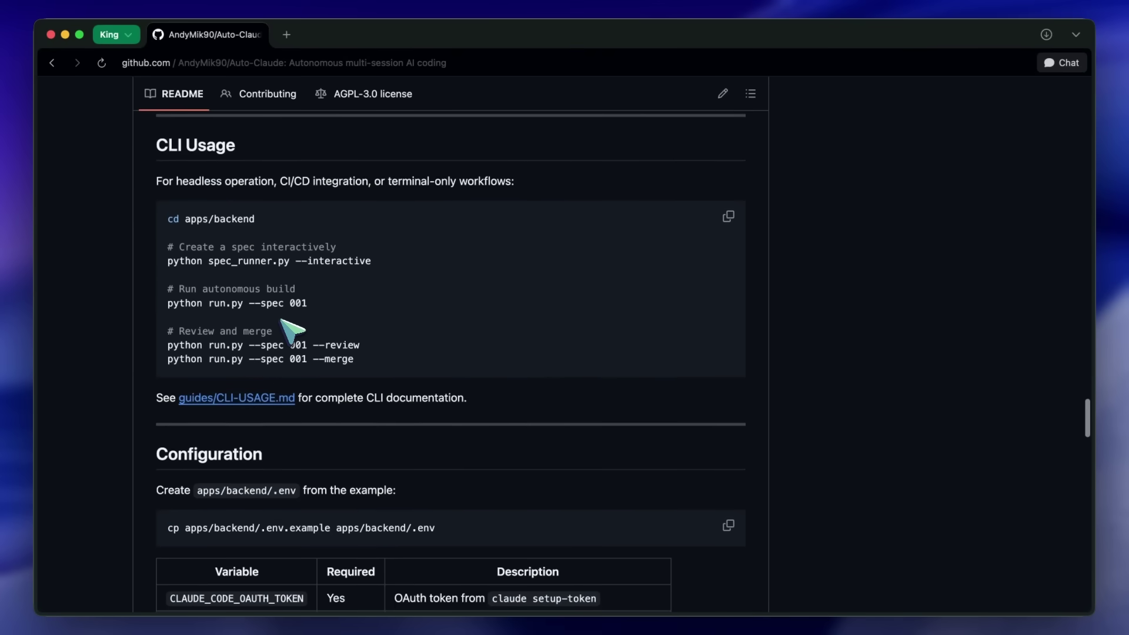
scroll(293, 330, "down", 9)
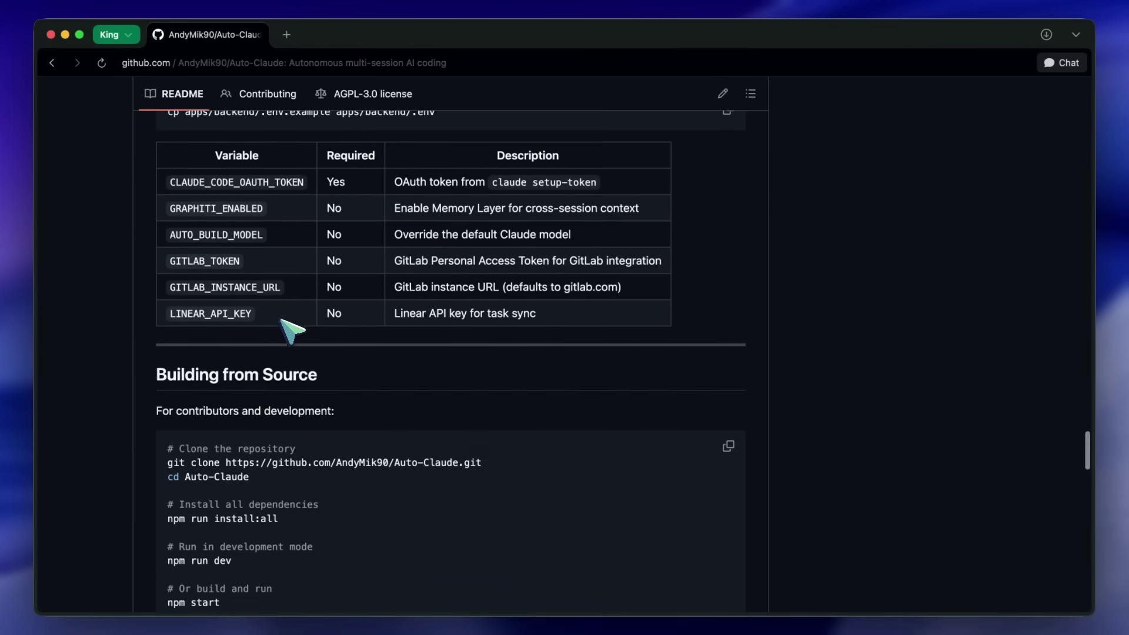
scroll(292, 330, "down", 7)
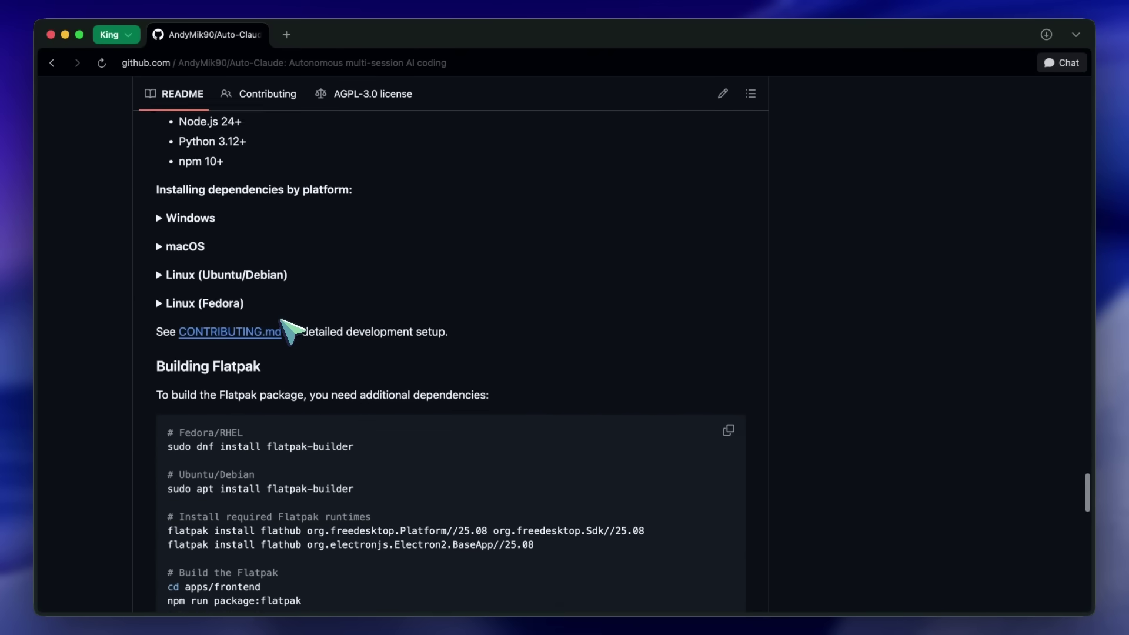
Find the README's Features table and highlight its Memory Layer row
scroll(292, 331, "up", 20)
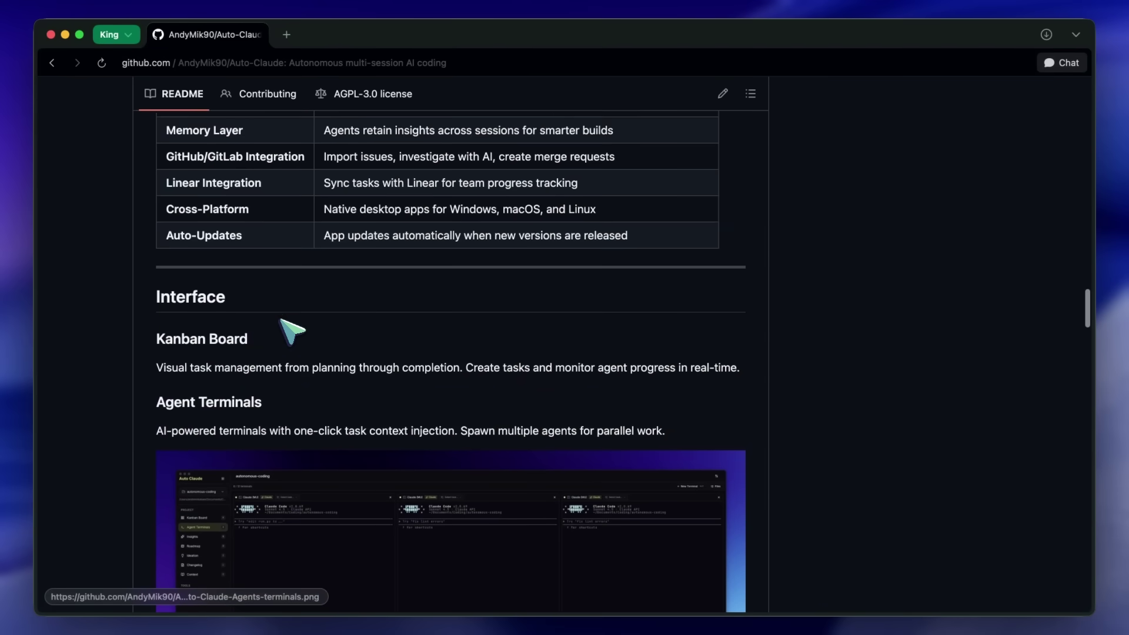
scroll(293, 331, "up", 4)
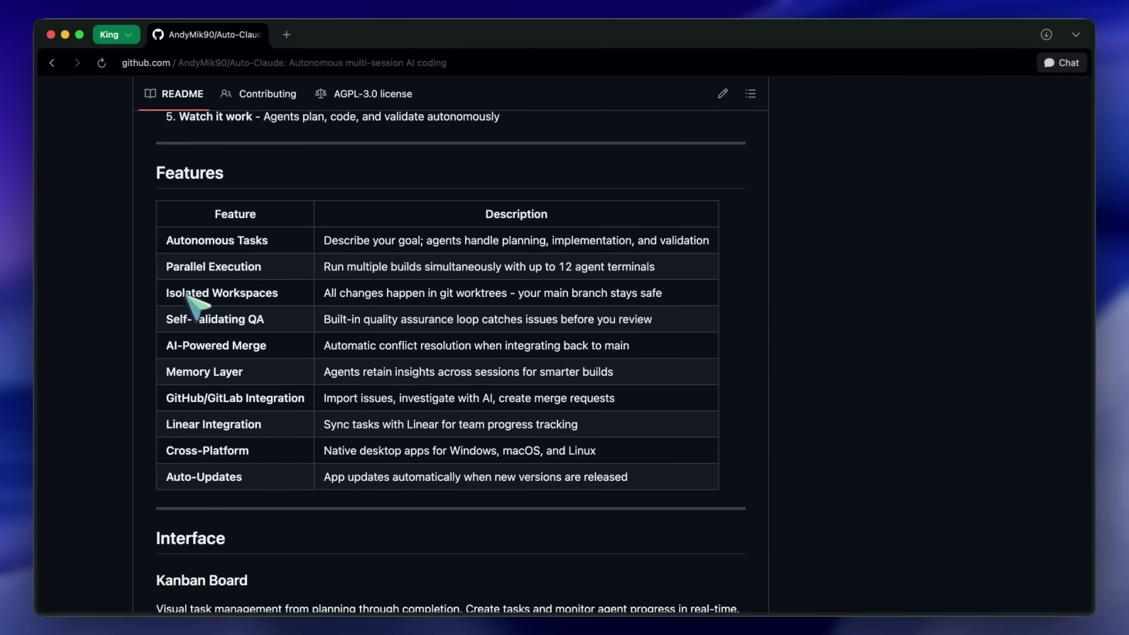
scroll(200, 317, "down", 1)
left_click_drag(177, 343, 635, 358)
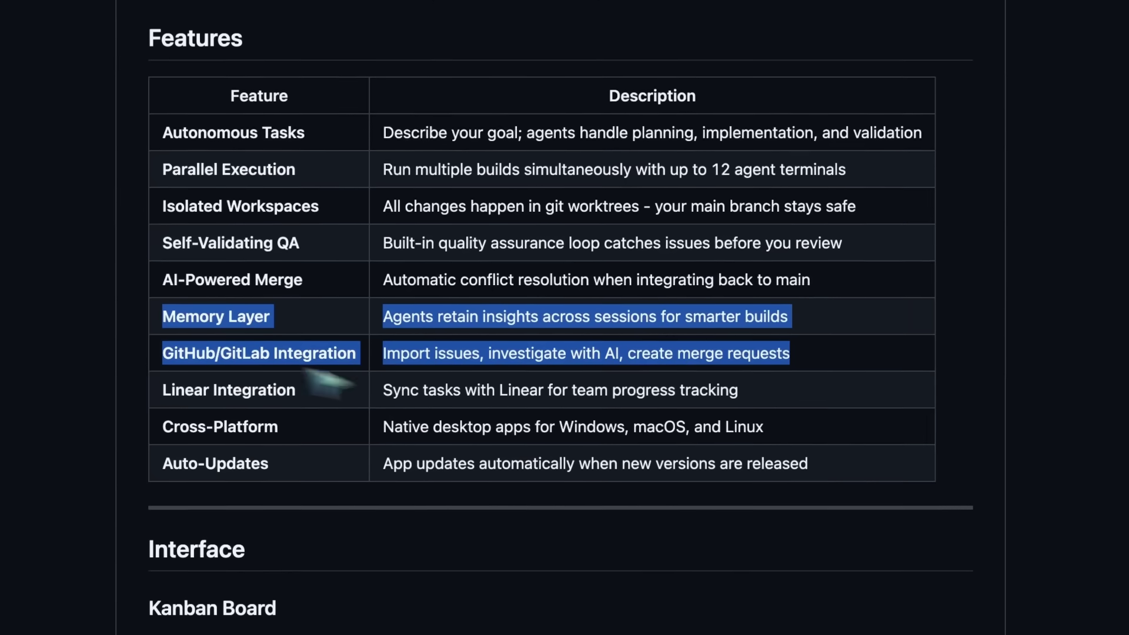
left_click_drag(794, 358, 791, 360)
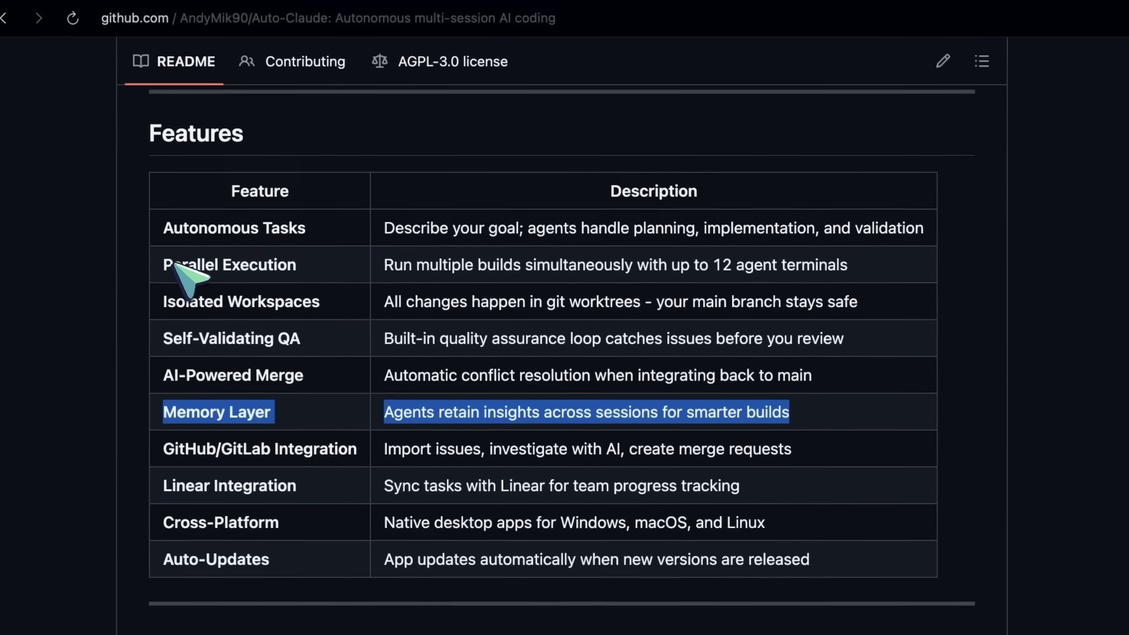
Highlight the Parallel Execution row and the Autonomous Tasks description, and read through the rest of the Features table
left_click(109, 222)
left_click_drag(415, 272, 767, 285)
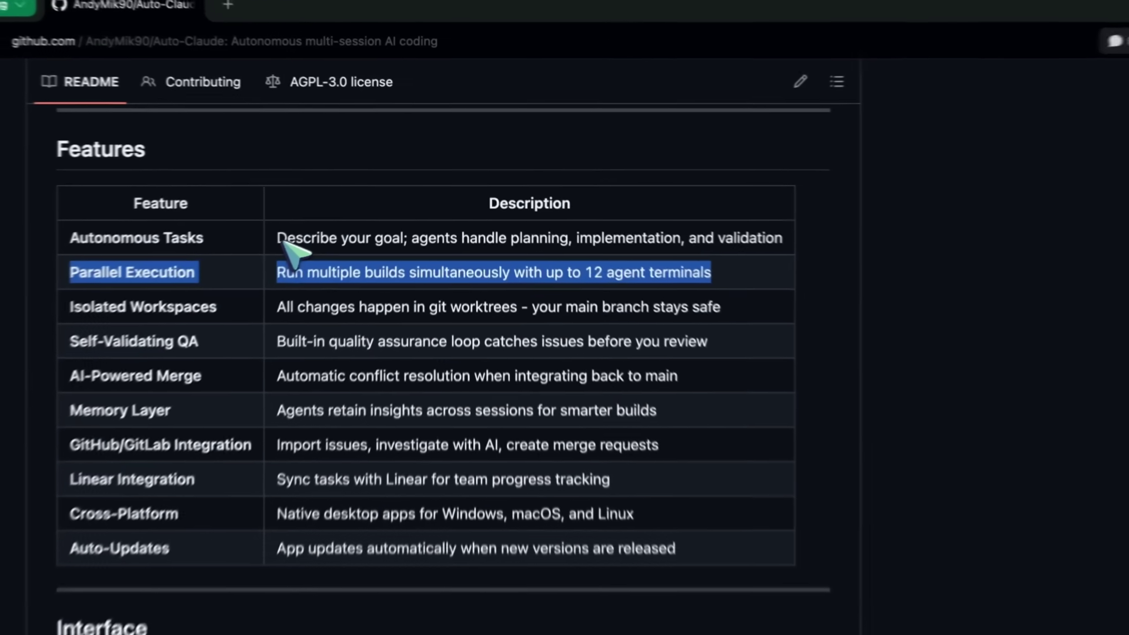
left_click_drag(324, 213, 606, 231)
left_click_drag(660, 271, 815, 250)
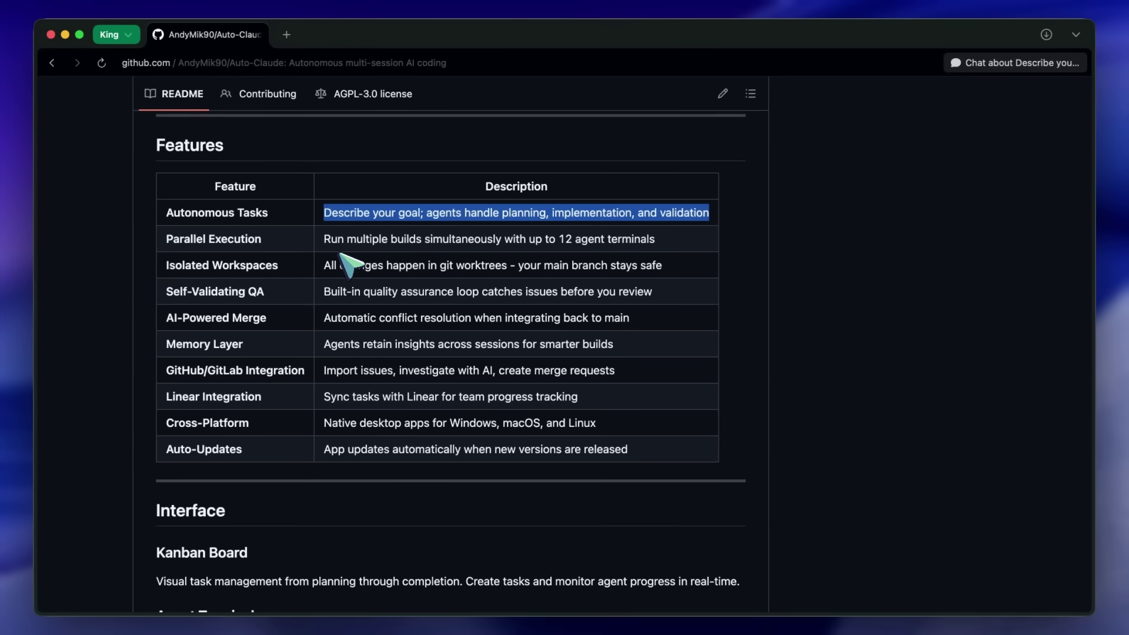
scroll(350, 265, "down", 2)
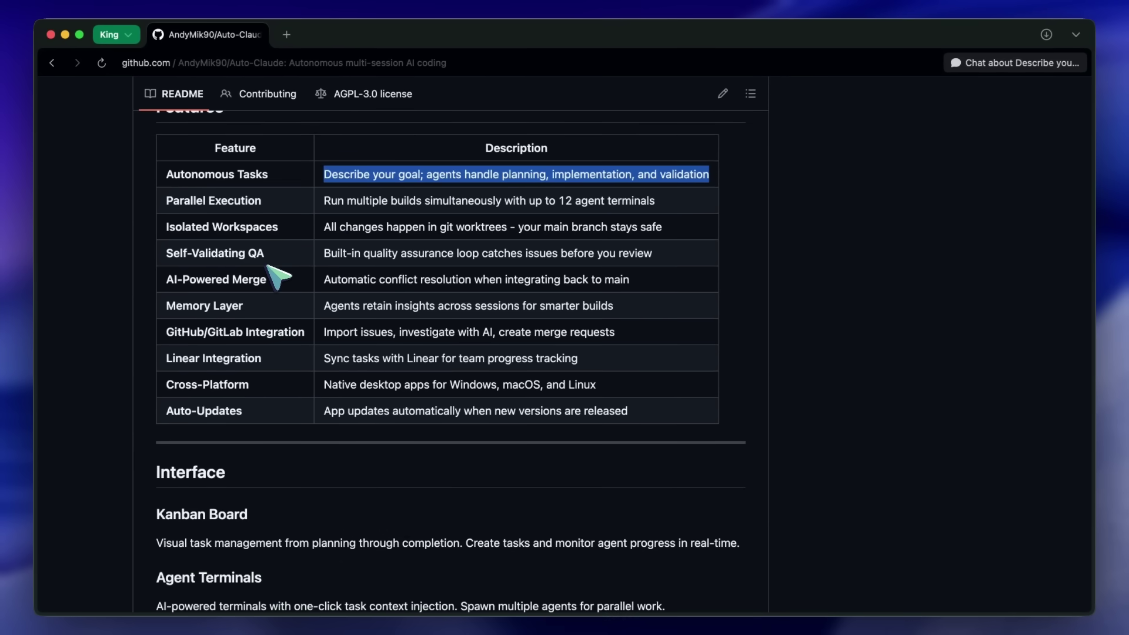
scroll(279, 276, "down", 1)
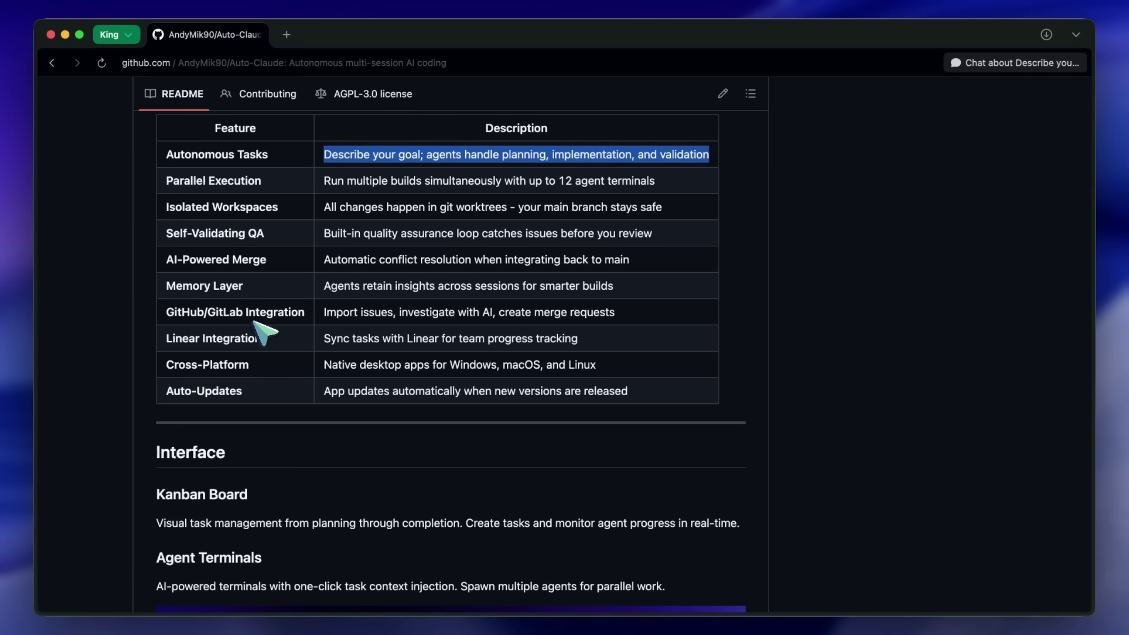
scroll(247, 318, "up", 3)
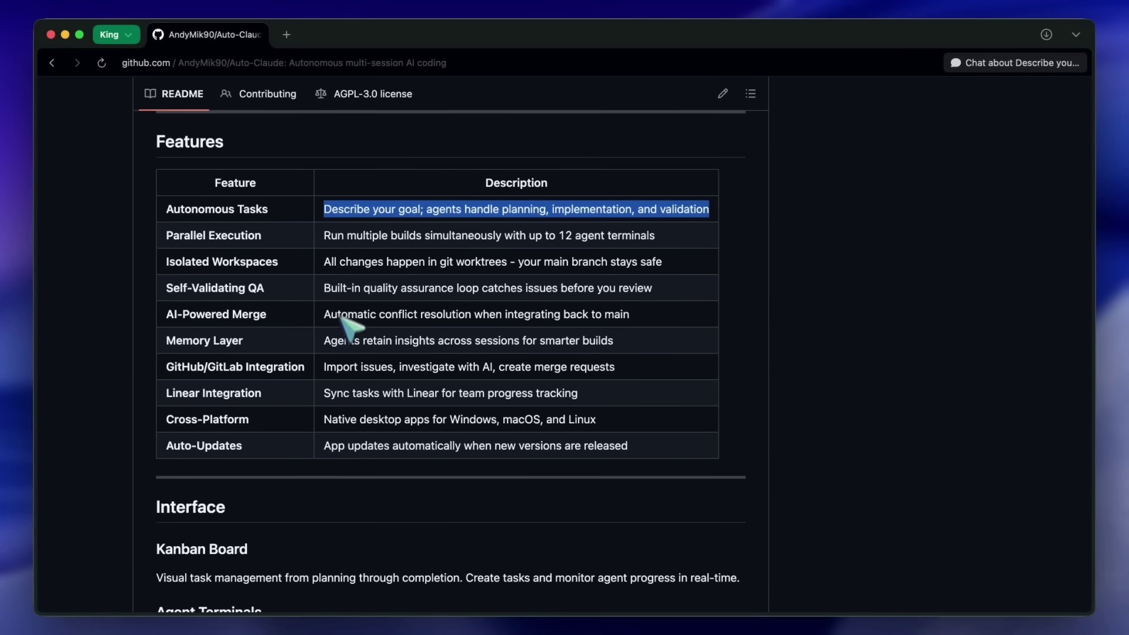
scroll(344, 321, "up", 15)
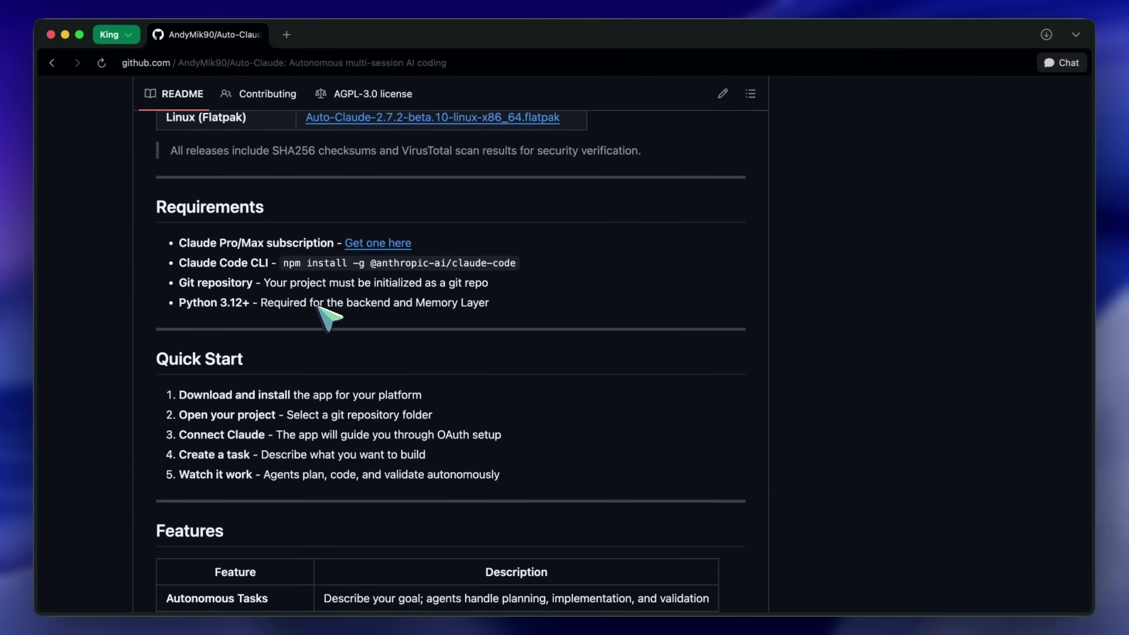
Read the README's Requirements and Quick Start sections and highlight a line in the requirements list
scroll(326, 316, "down", 1)
scroll(324, 320, "down", 5)
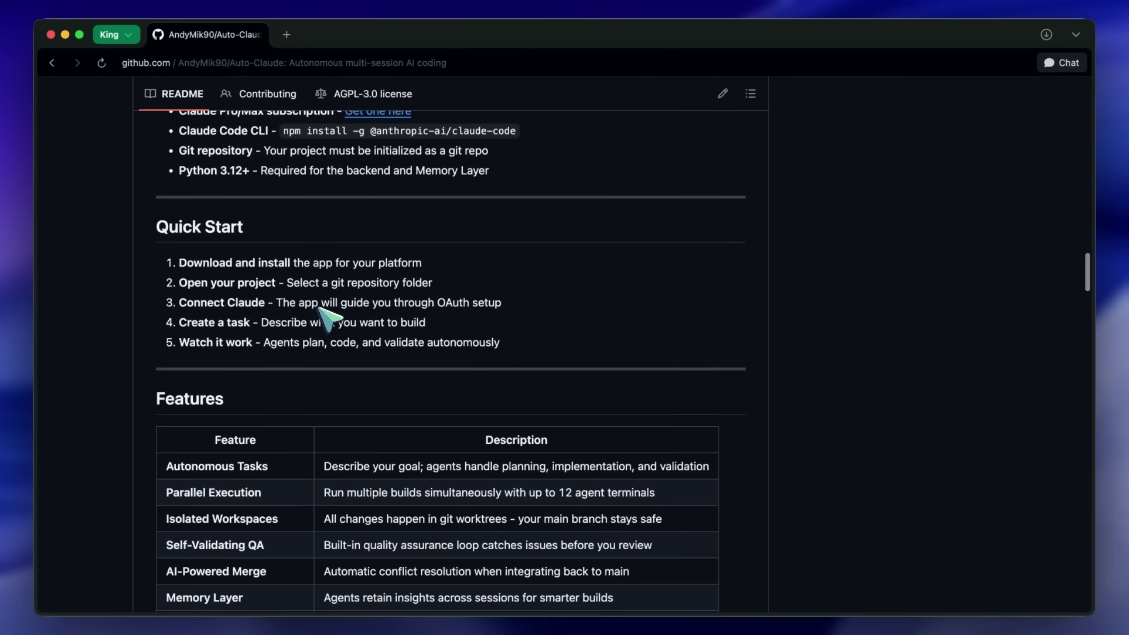
scroll(347, 297, "up", 2)
scroll(347, 297, "up", 4)
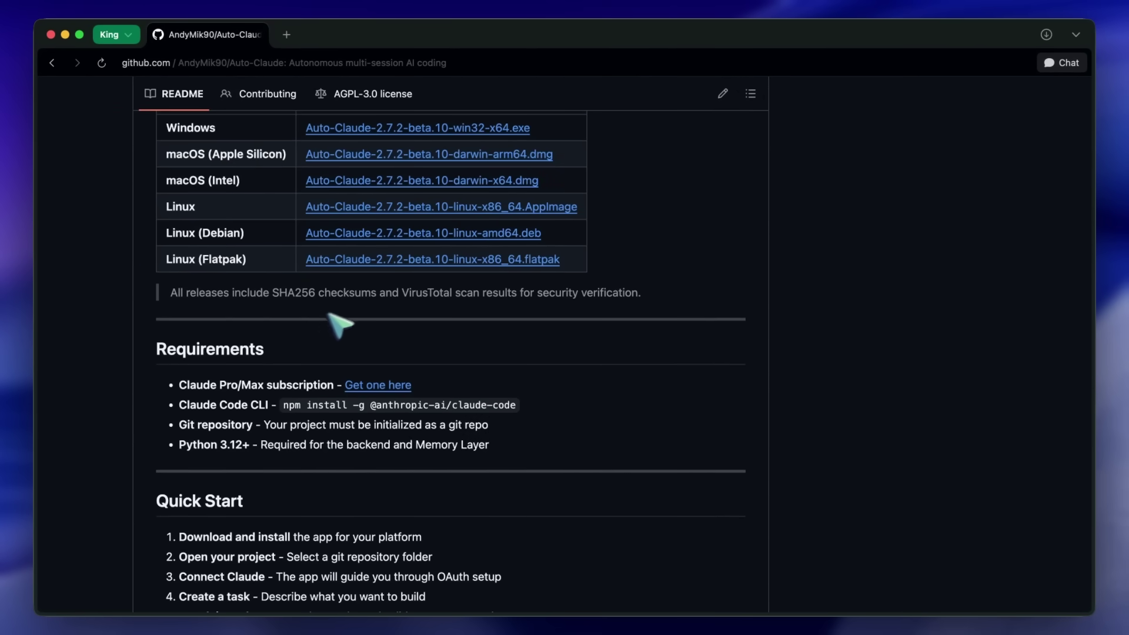
scroll(309, 321, "down", 6)
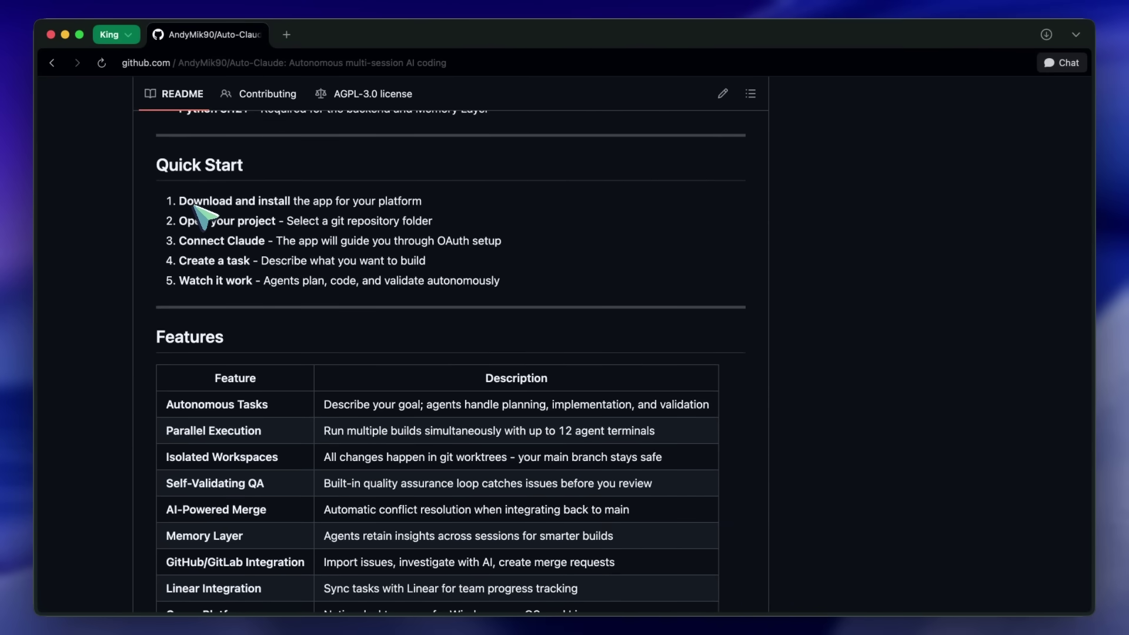
scroll(195, 209, "up", 2)
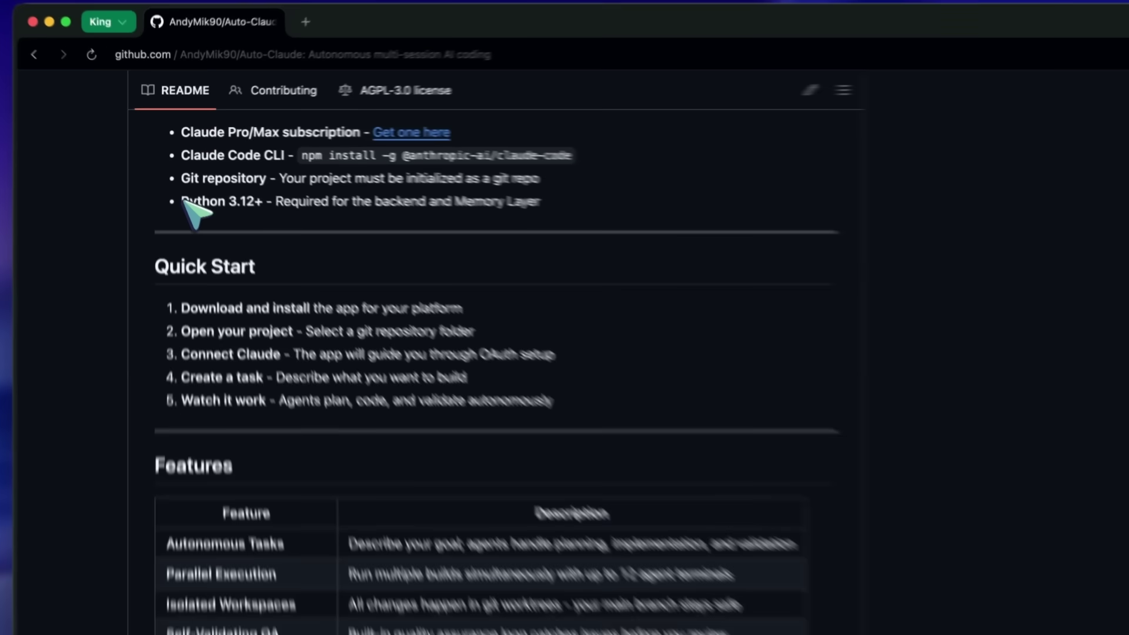
left_click_drag(180, 186, 521, 191)
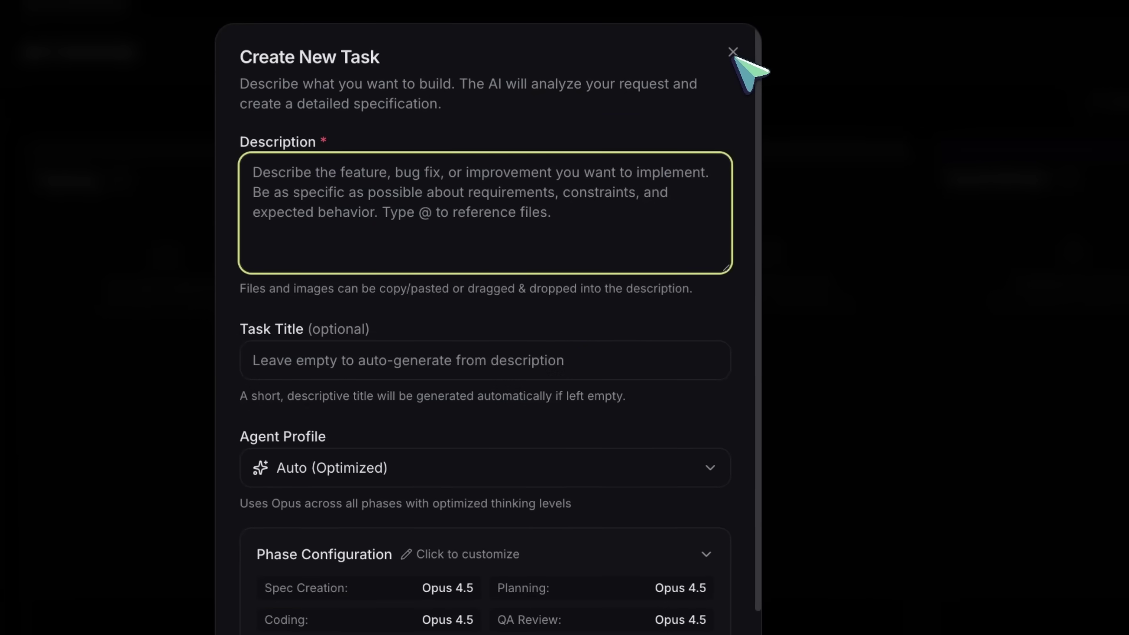
Switch to Auto Claude, look through the new-task form, and describe a new Planning task as "Make the UI Better"
scroll(706, 251, "down", 6)
left_click(686, 564)
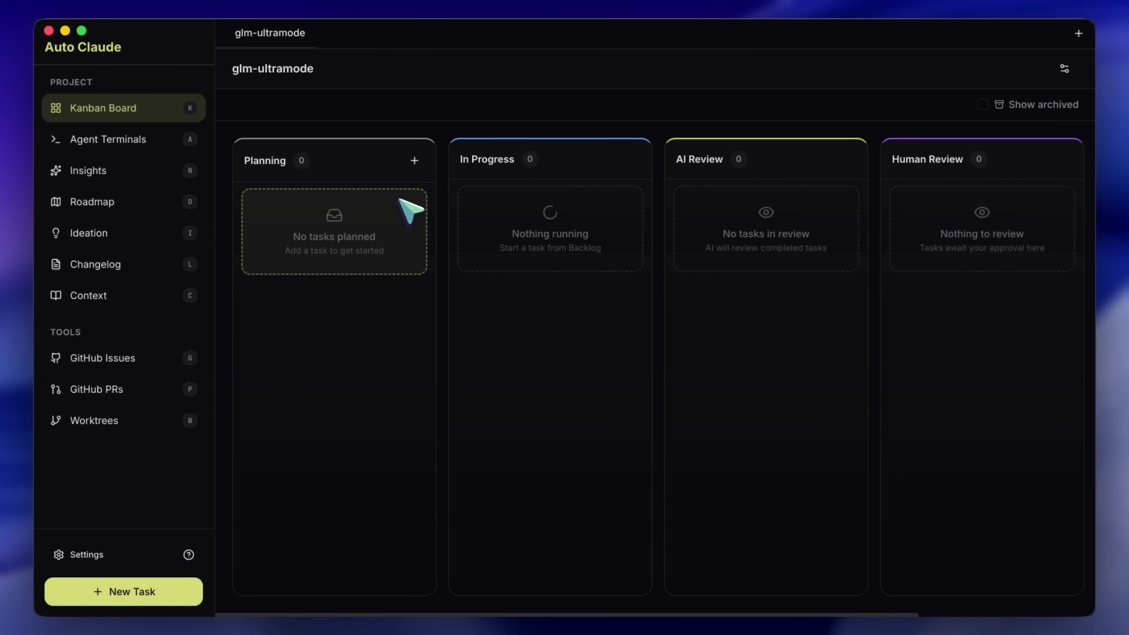
left_click(415, 160)
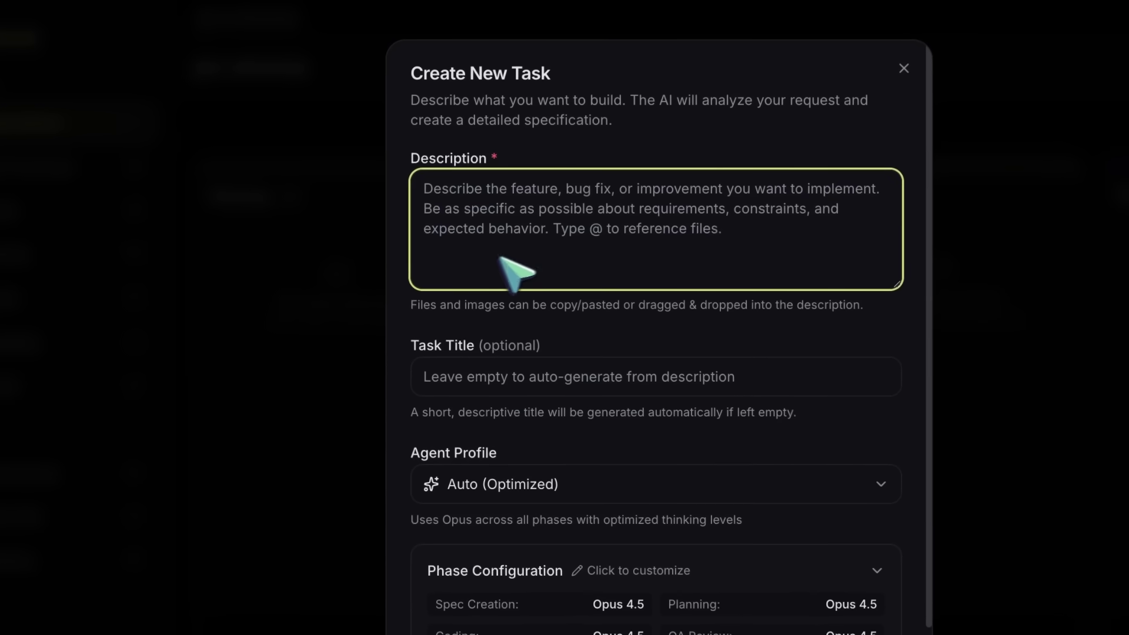
type("Makw")
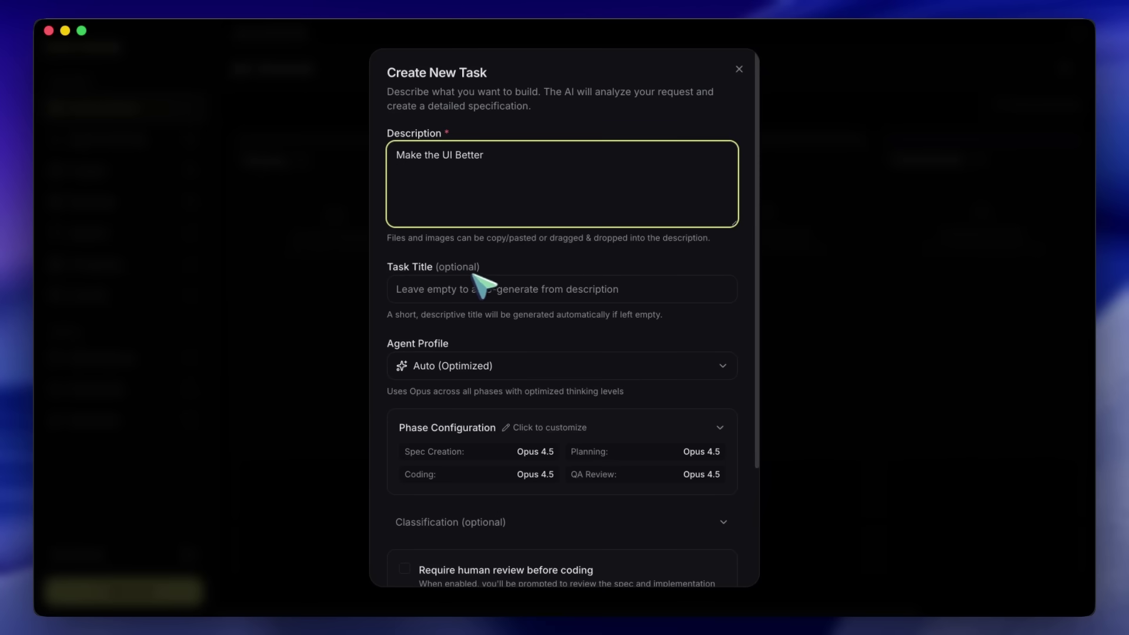
Set the task's agent profile to Complex Tasks and create the task
scroll(473, 286, "down", 3)
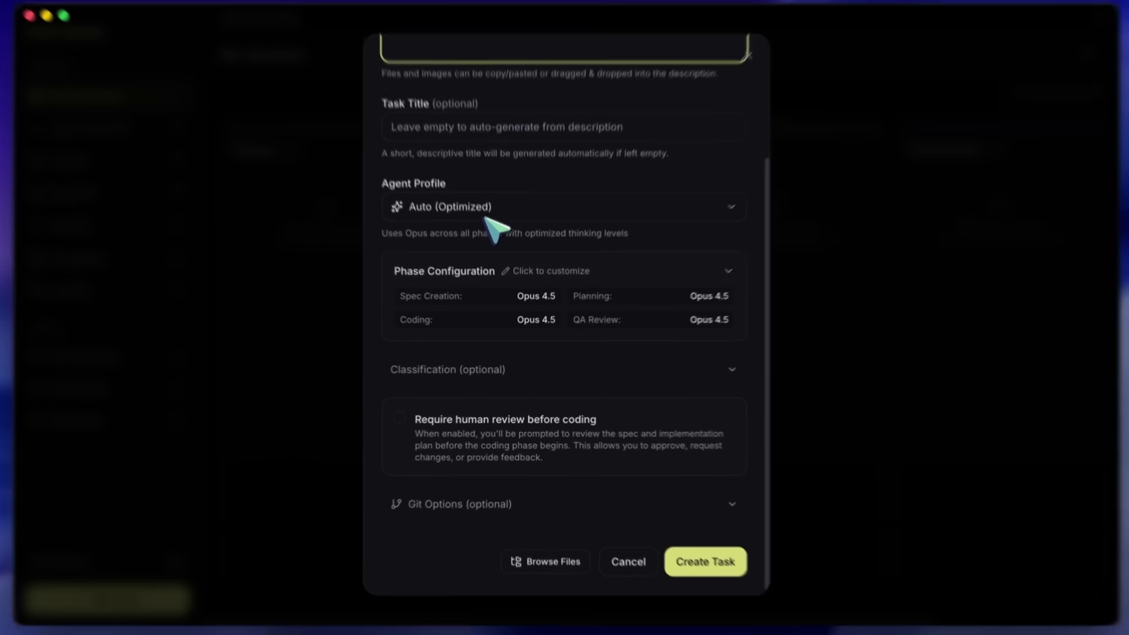
left_click(494, 216)
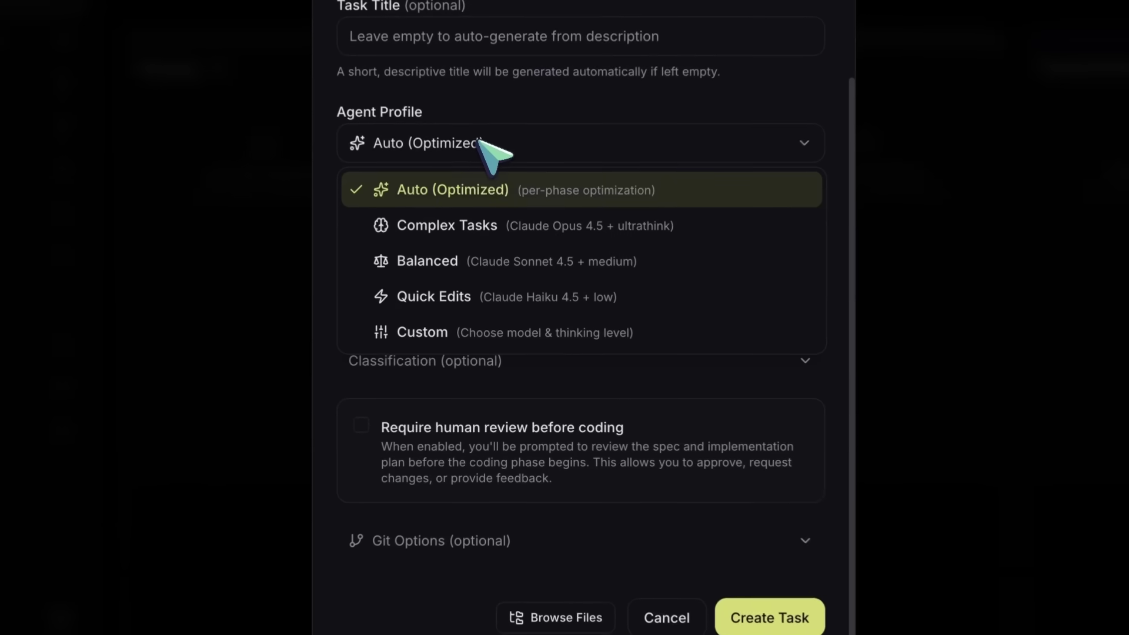
left_click(472, 224)
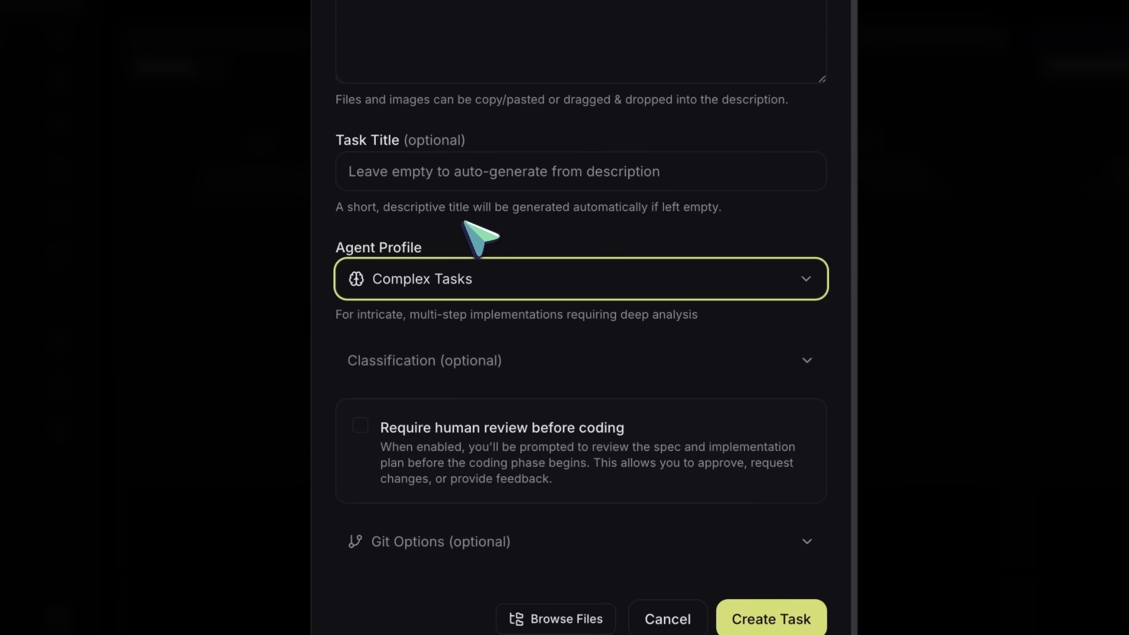
left_click(449, 278)
left_click(451, 279)
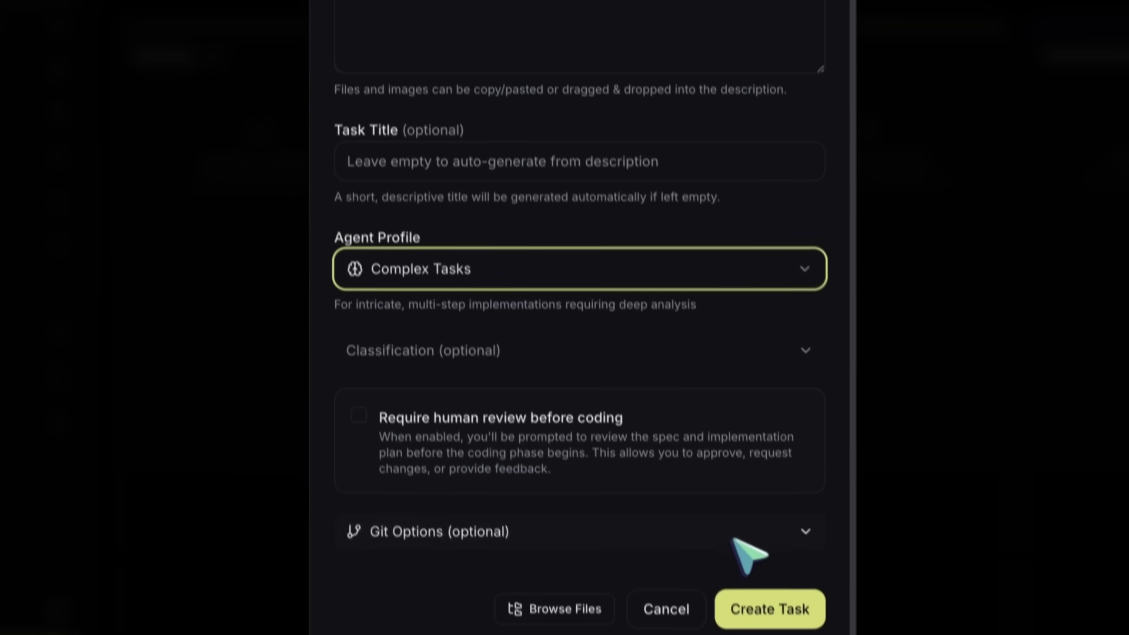
left_click(782, 620)
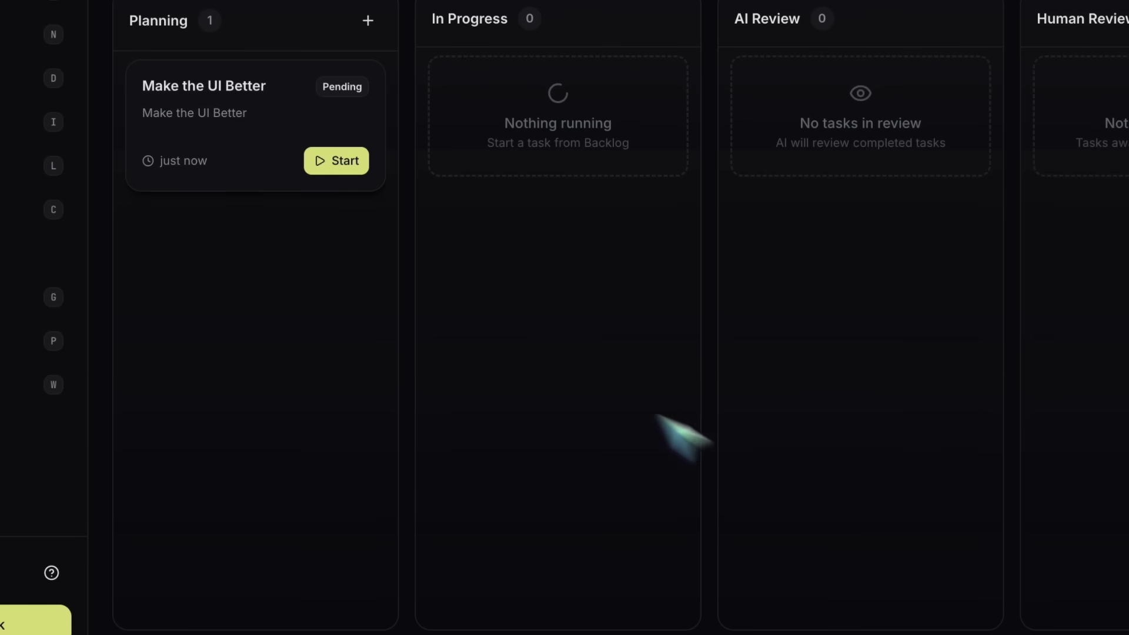
Start the "Make the UI Better" task and inspect the Overview and Subtasks in its details
left_click(336, 161)
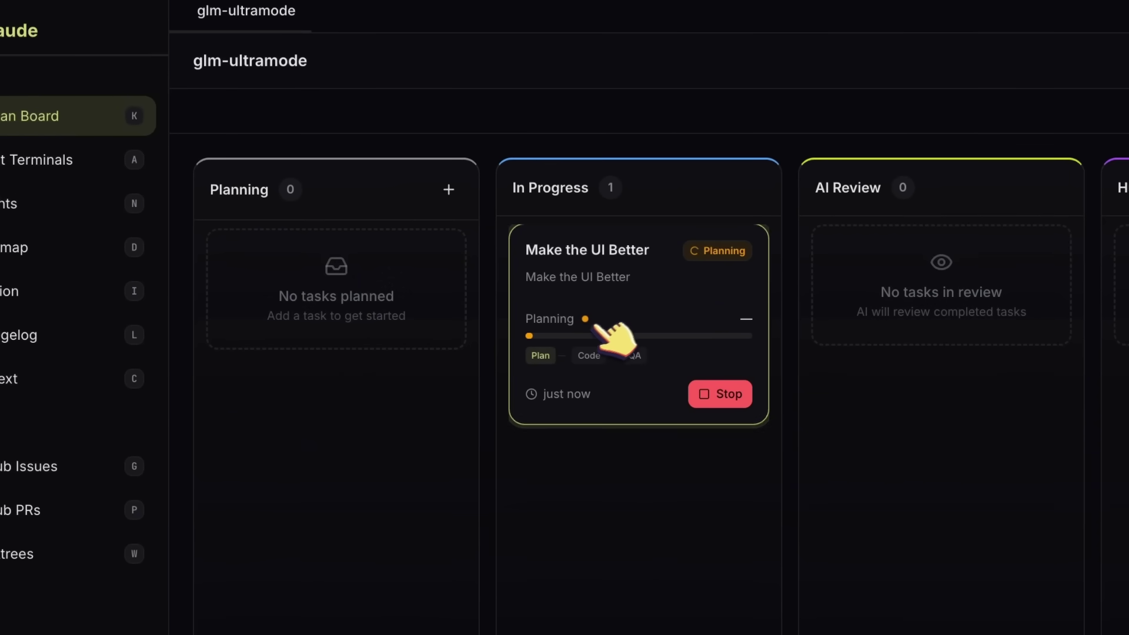
left_click(591, 316)
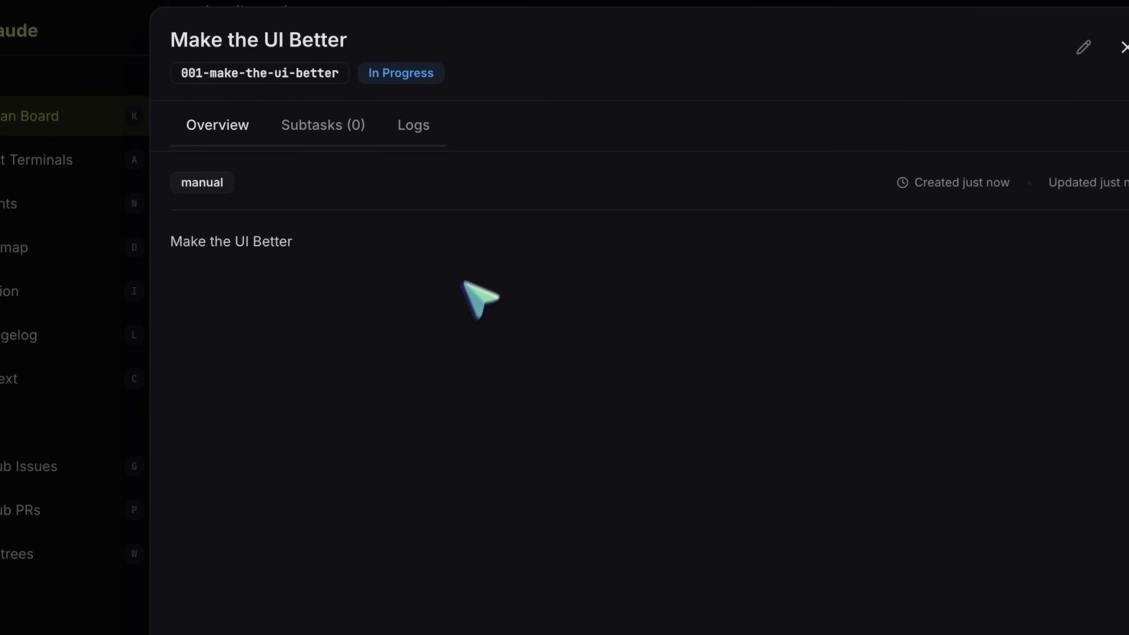
left_click(354, 125)
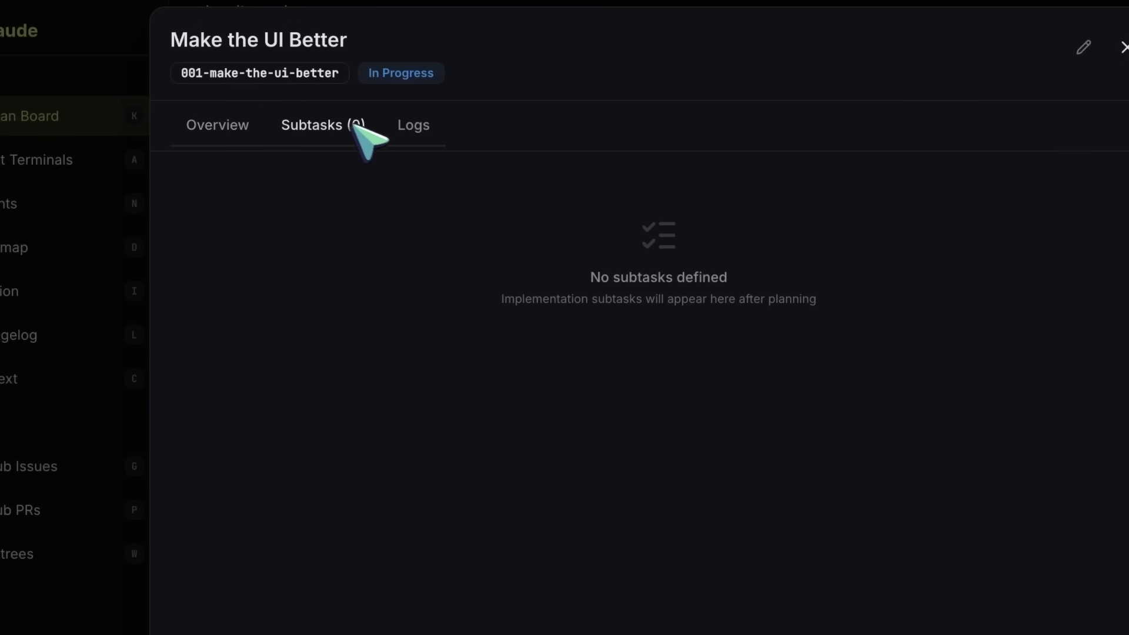
left_click(242, 126)
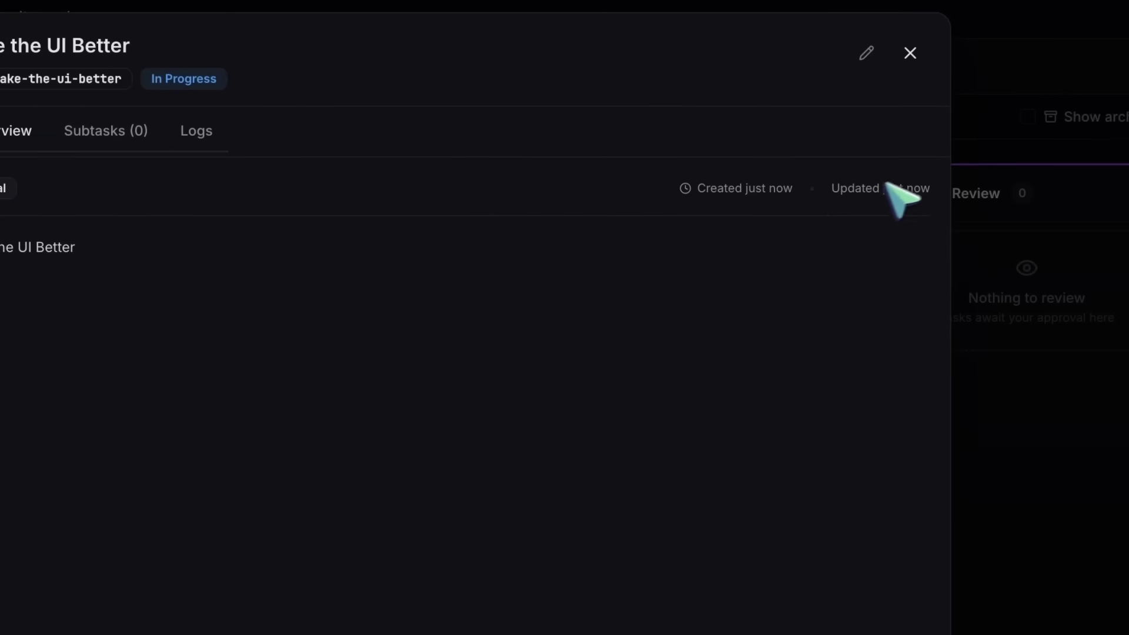
left_click(910, 53)
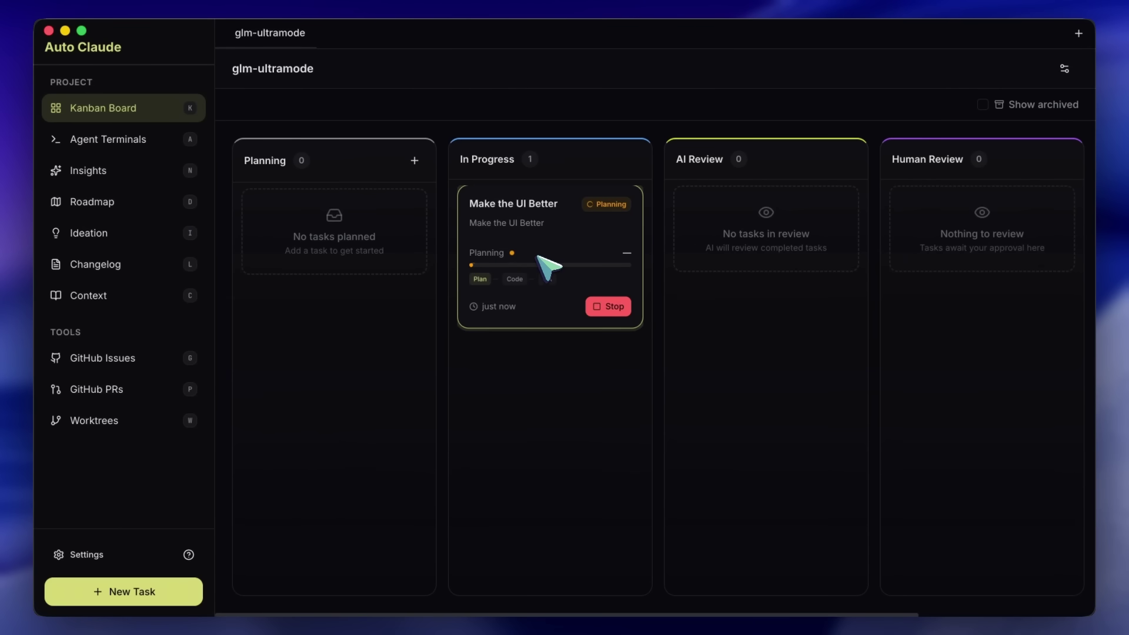
View the Worktrees page and highlight its description about managing isolated workspaces
left_click(125, 422)
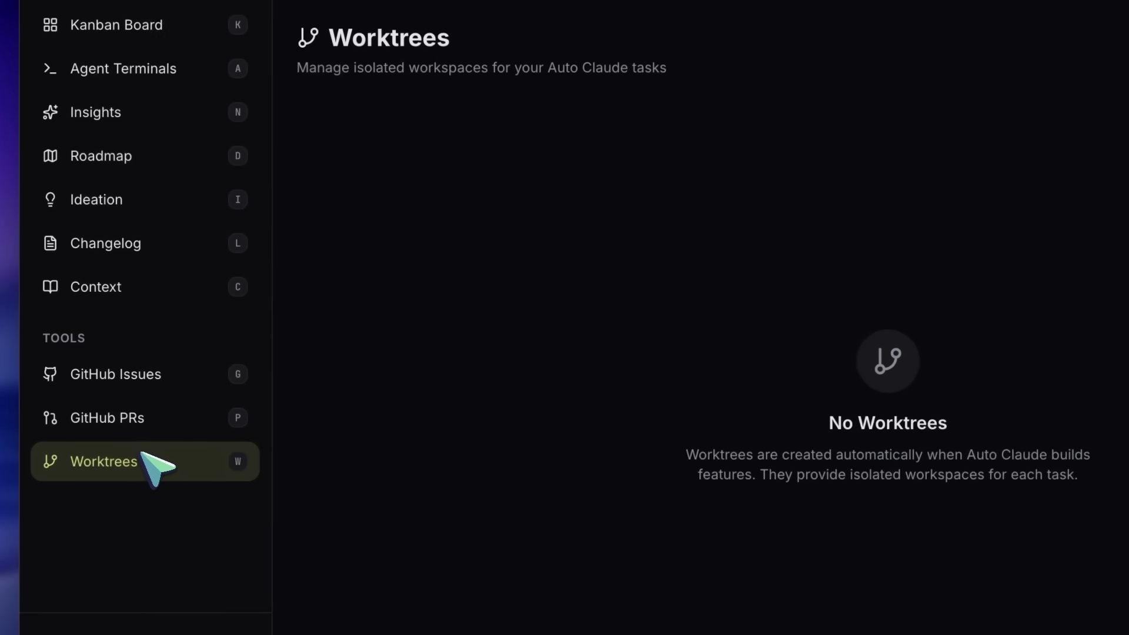
left_click_drag(311, 69, 468, 76)
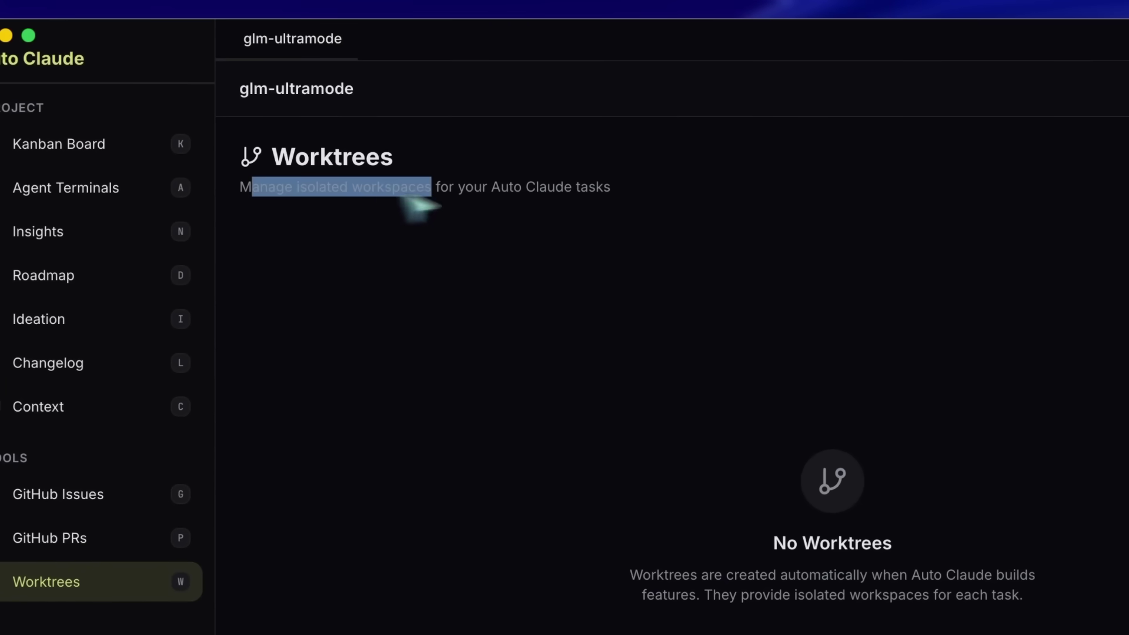
left_click_drag(402, 196, 651, 201)
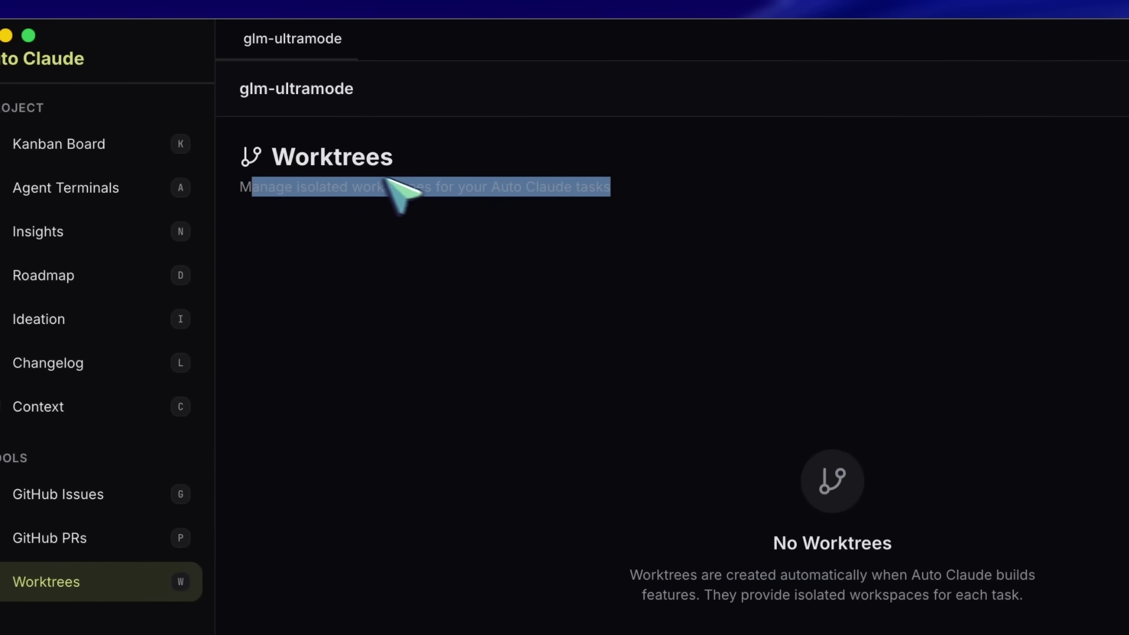
left_click(323, 197)
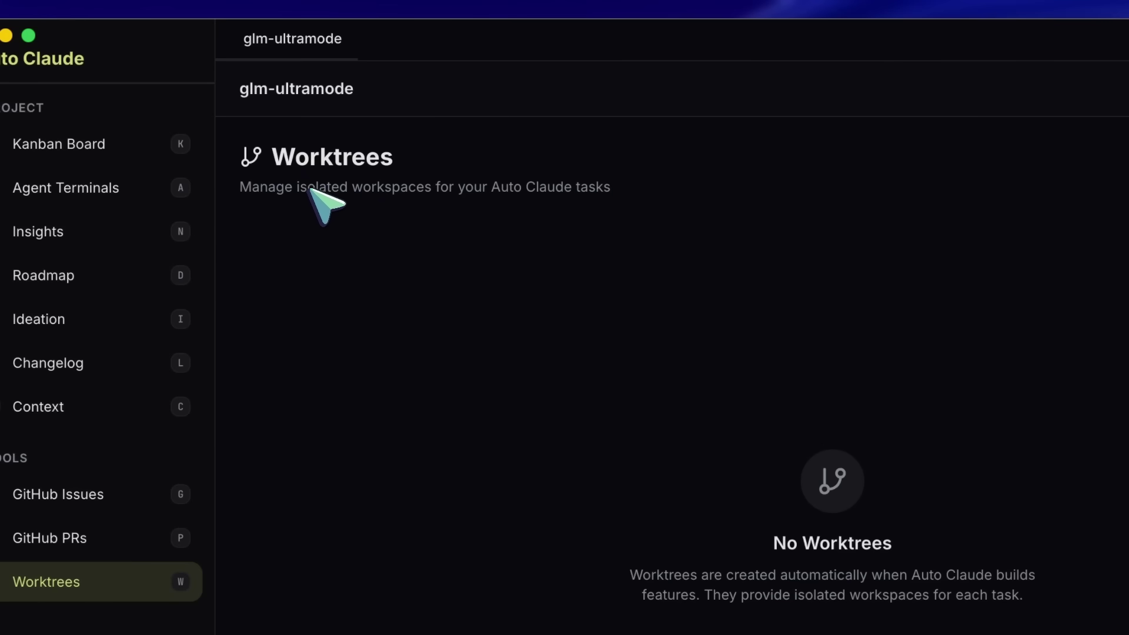
Return to the Kanban board and check the running "Make the UI Better" task's details again
key("k")
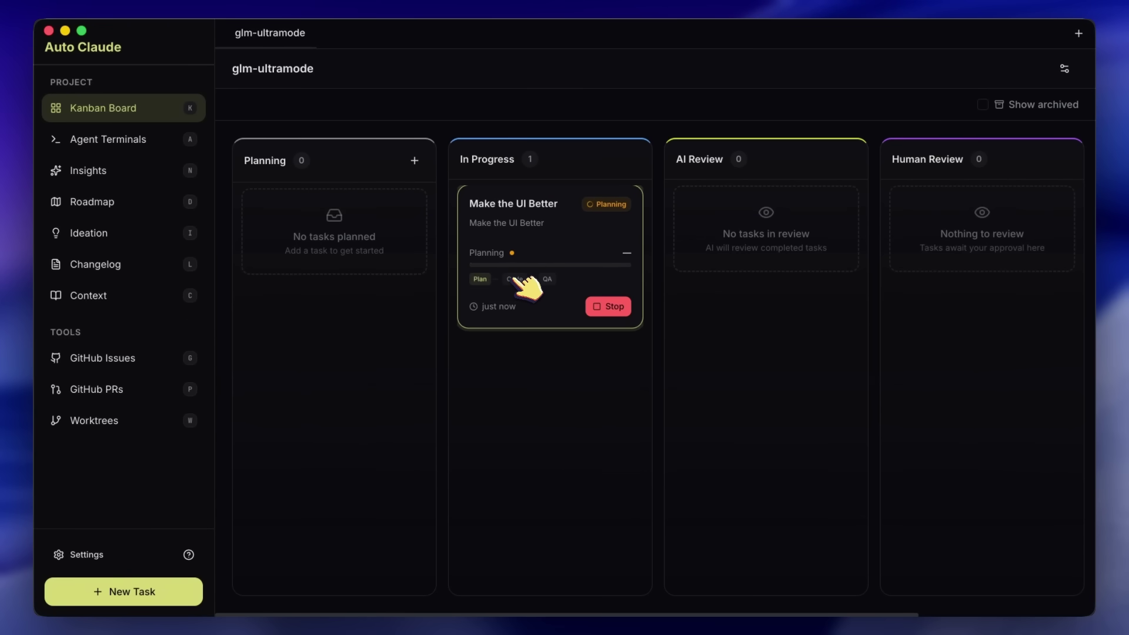
left_click(519, 281)
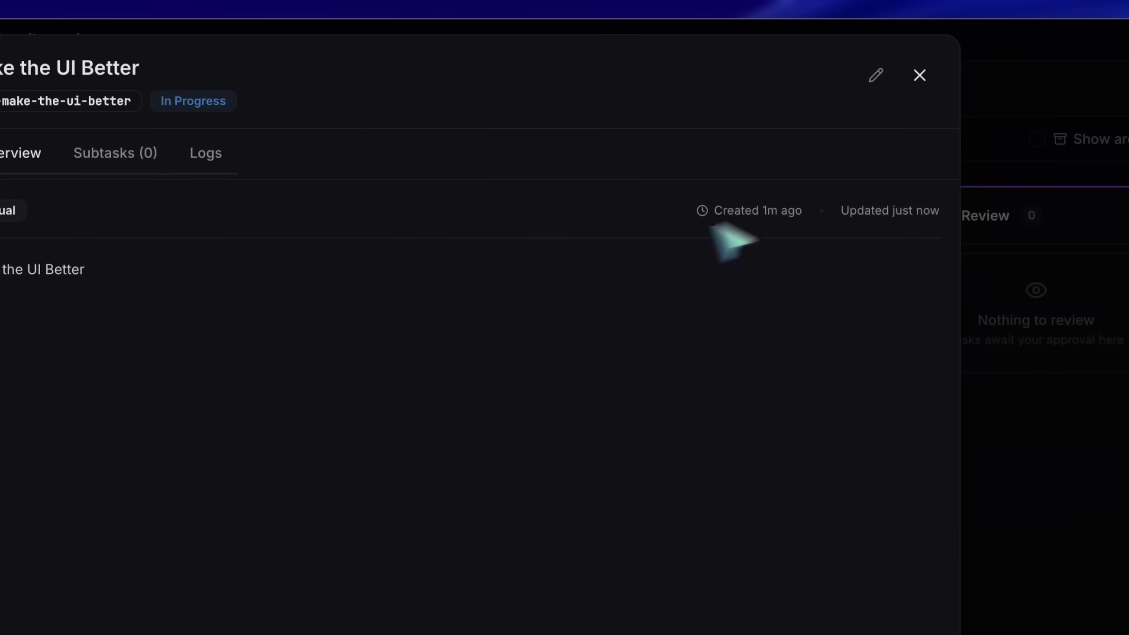
left_click(920, 75)
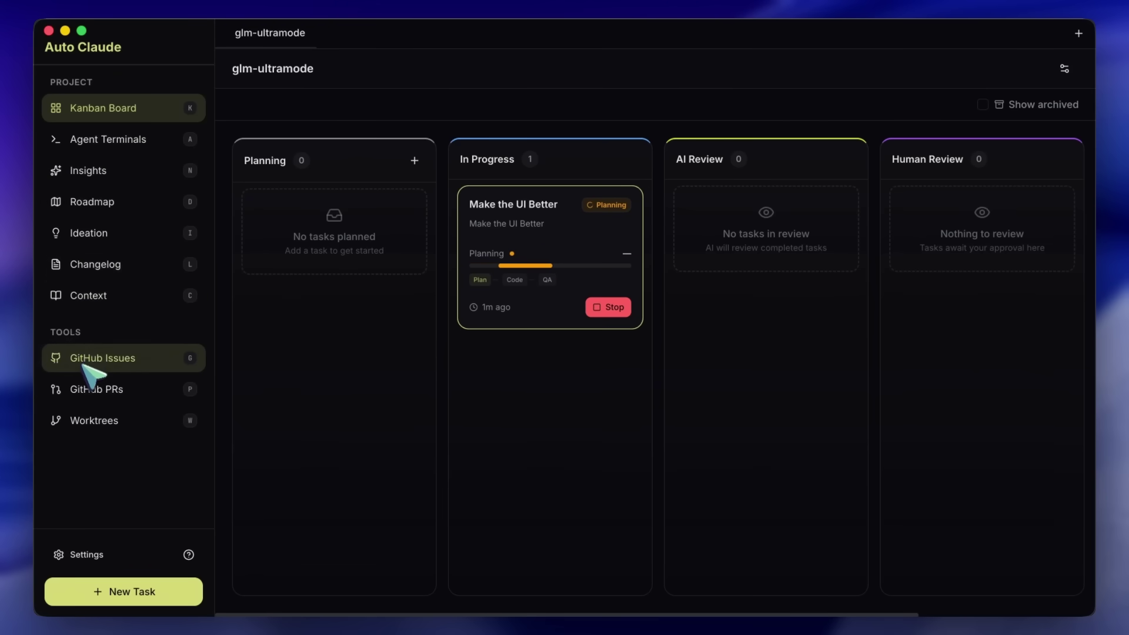
View the GitHub PRs, Worktrees and GitHub Issues pages in turn, and return to the Kanban board
left_click(89, 390)
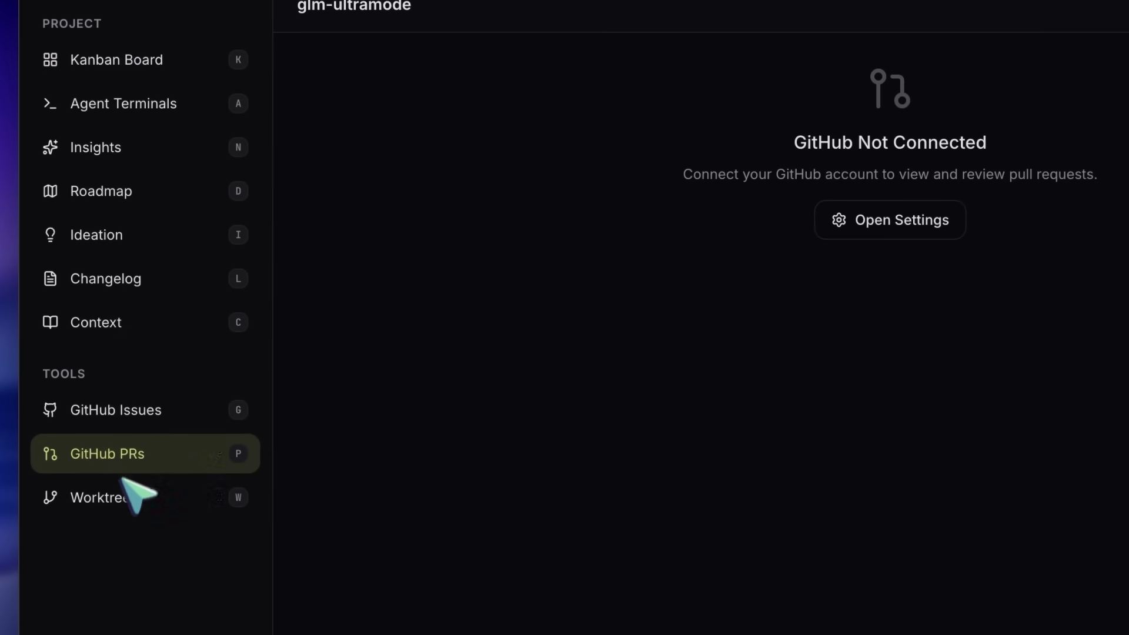
left_click(122, 495)
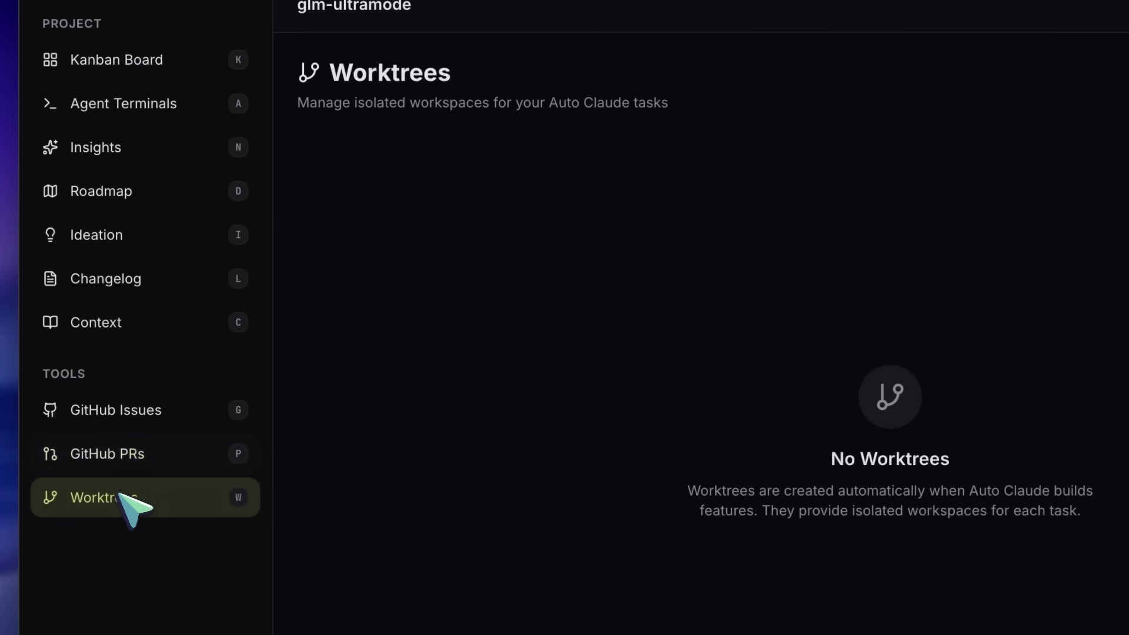
left_click(131, 410)
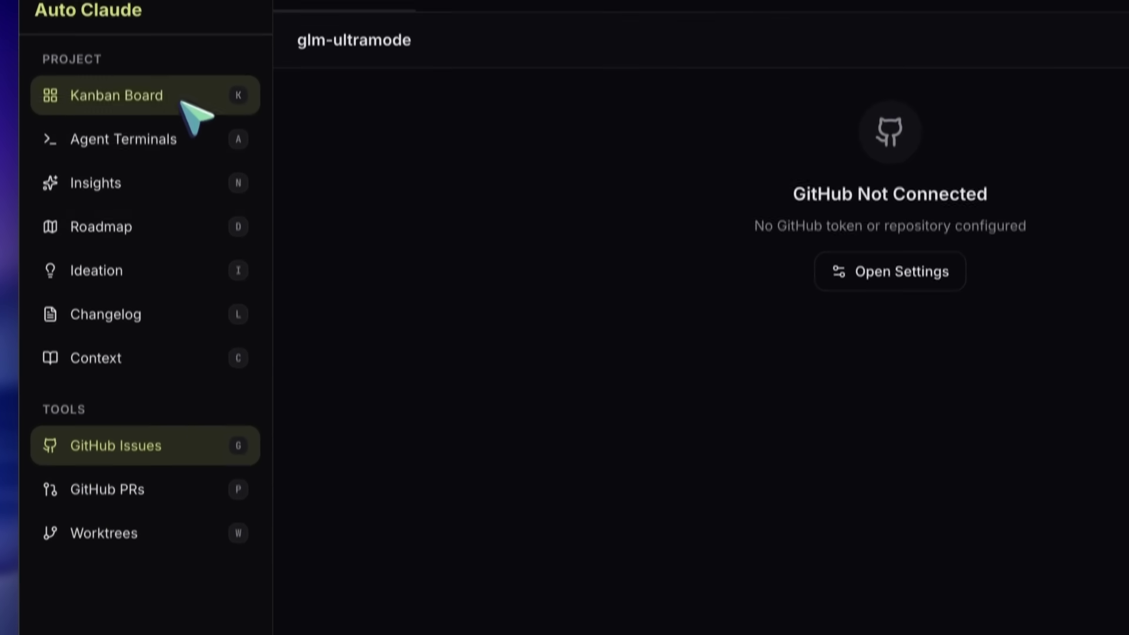
left_click(176, 58)
Spawn two agent terminals running Claude for the glm-ultramode project
left_click(128, 157)
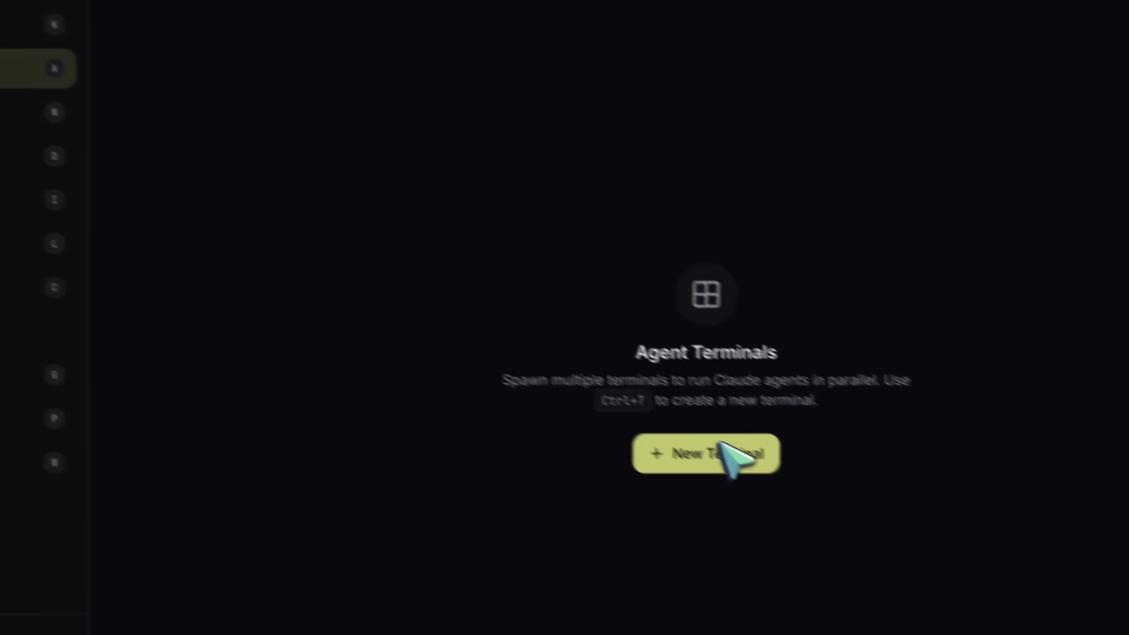
left_click(721, 448)
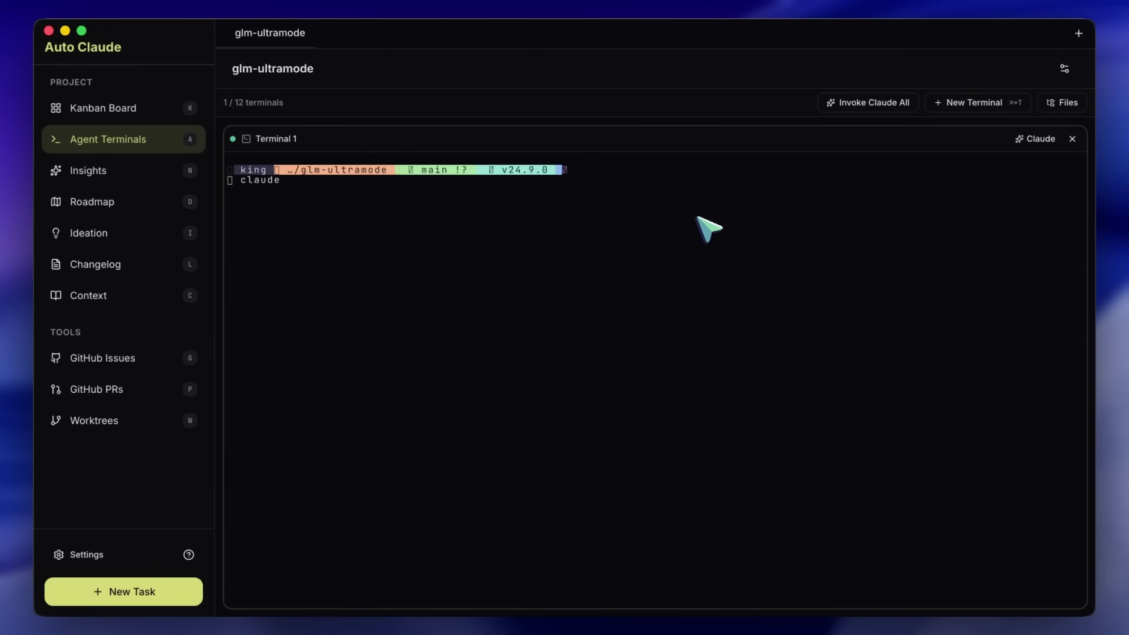
left_click(941, 105)
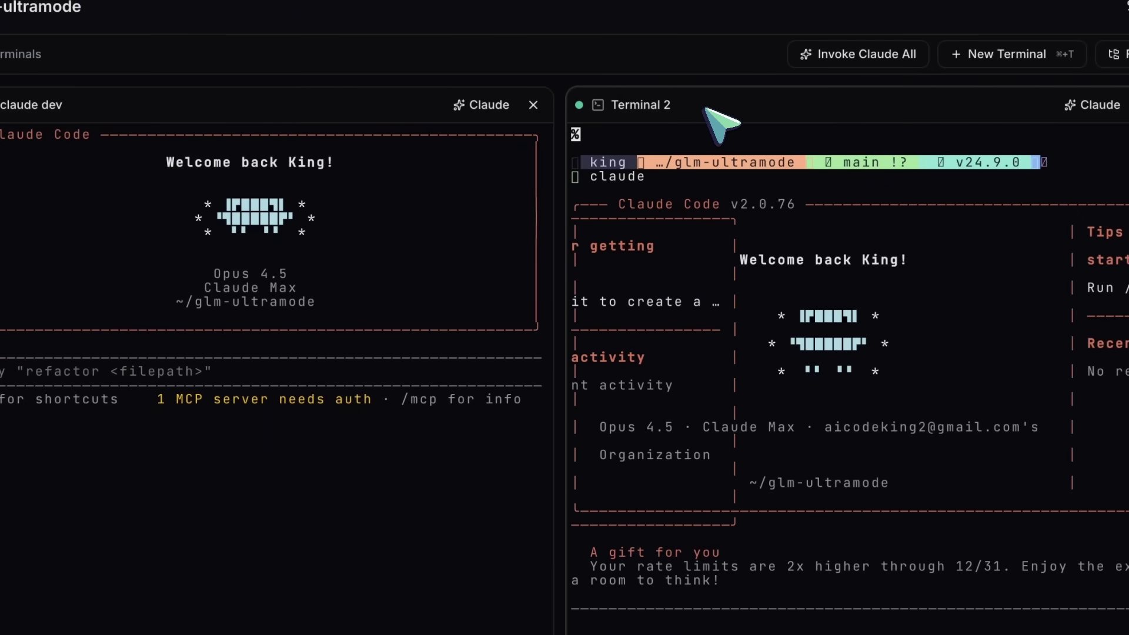
Open the second terminal's name for editing, leave the edit, and close both agent terminals
double_click(662, 105)
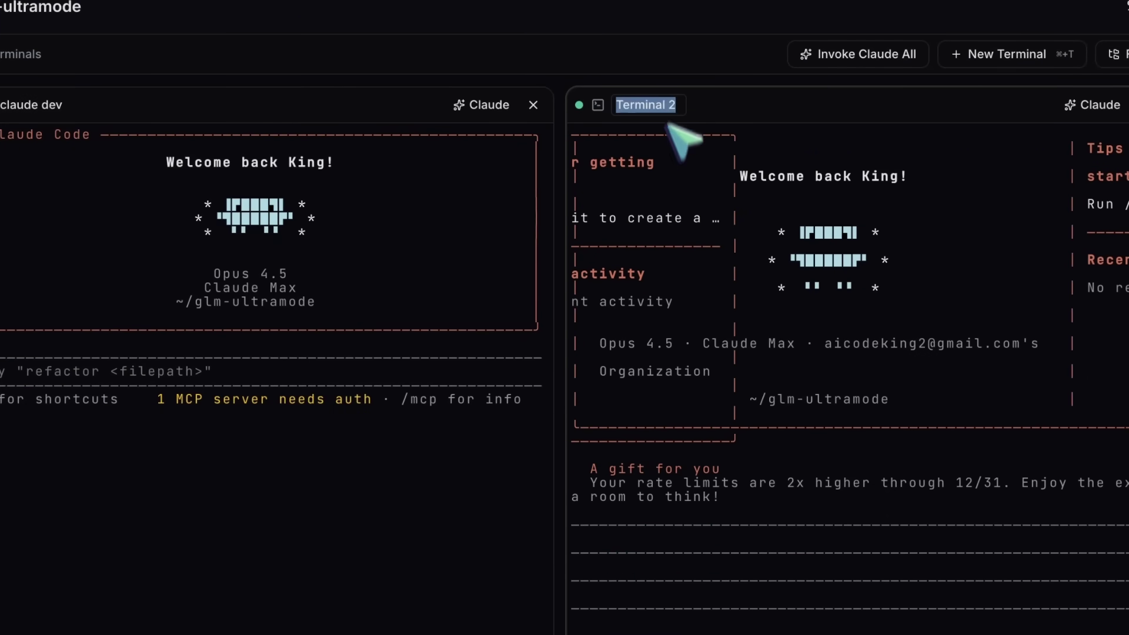
left_click(679, 608)
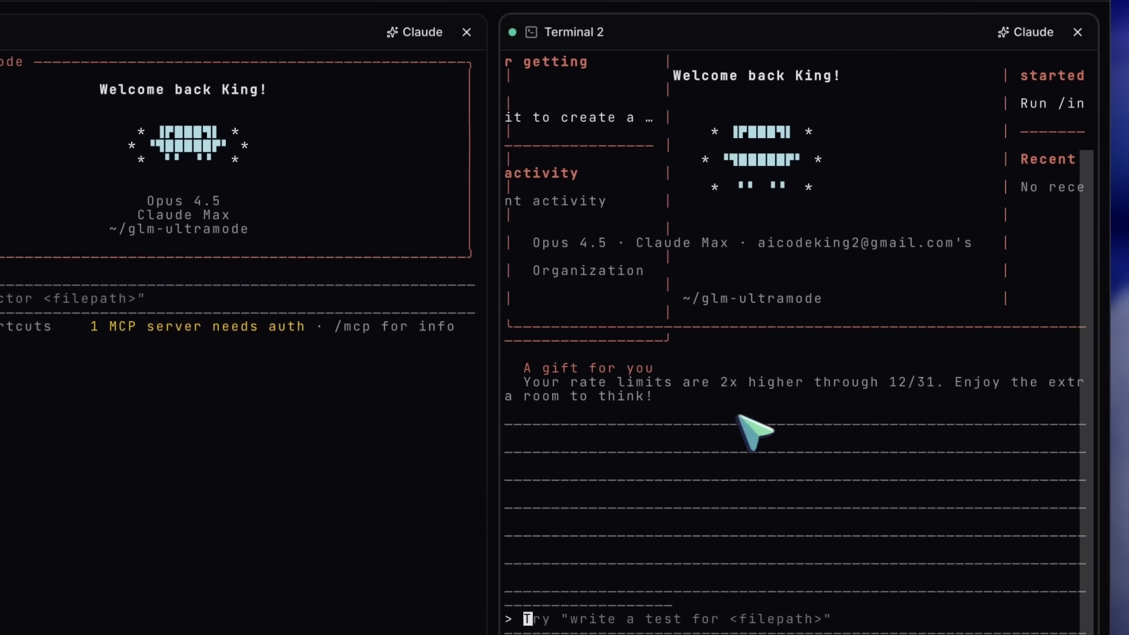
left_click(1078, 32)
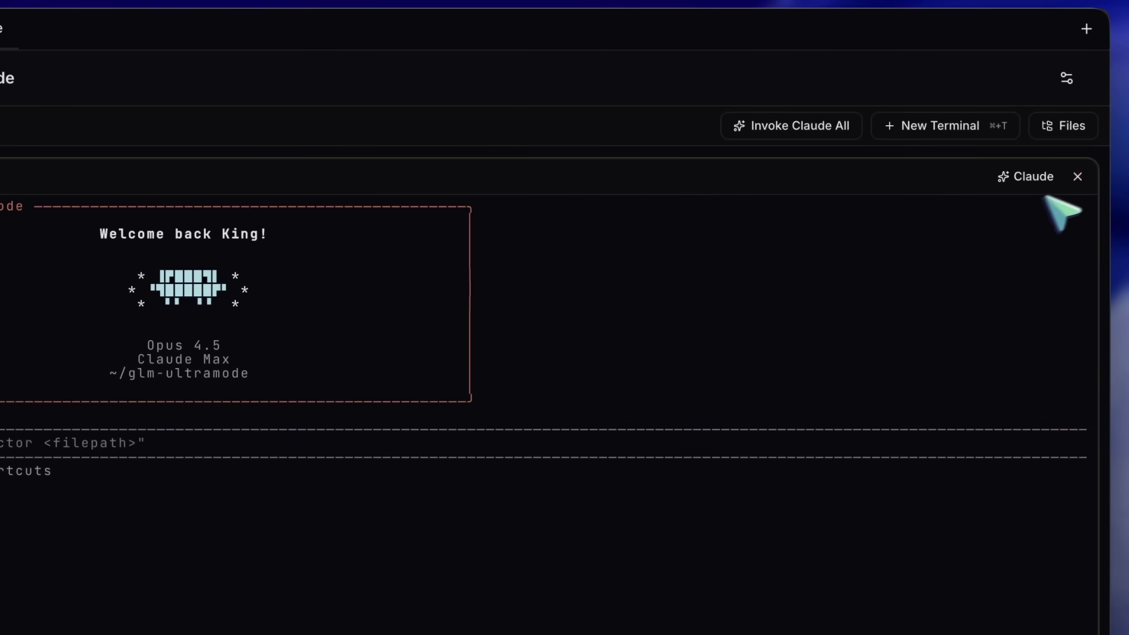
left_click(1077, 177)
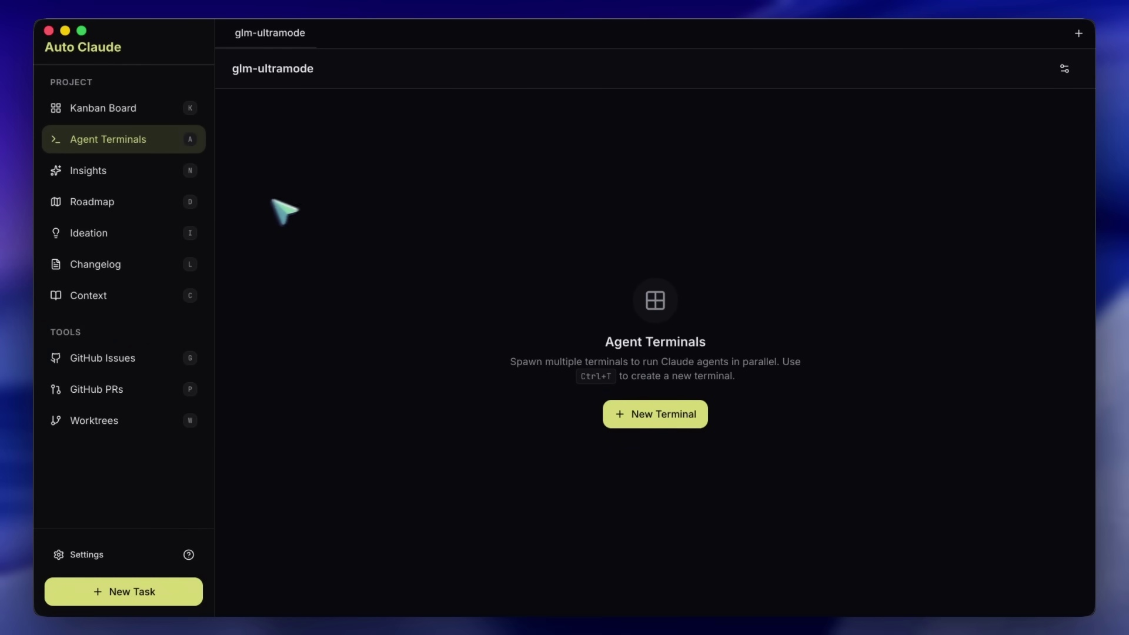
View the project's Context page, covering the Project Index and the Memories section with its memory search
left_click(132, 300)
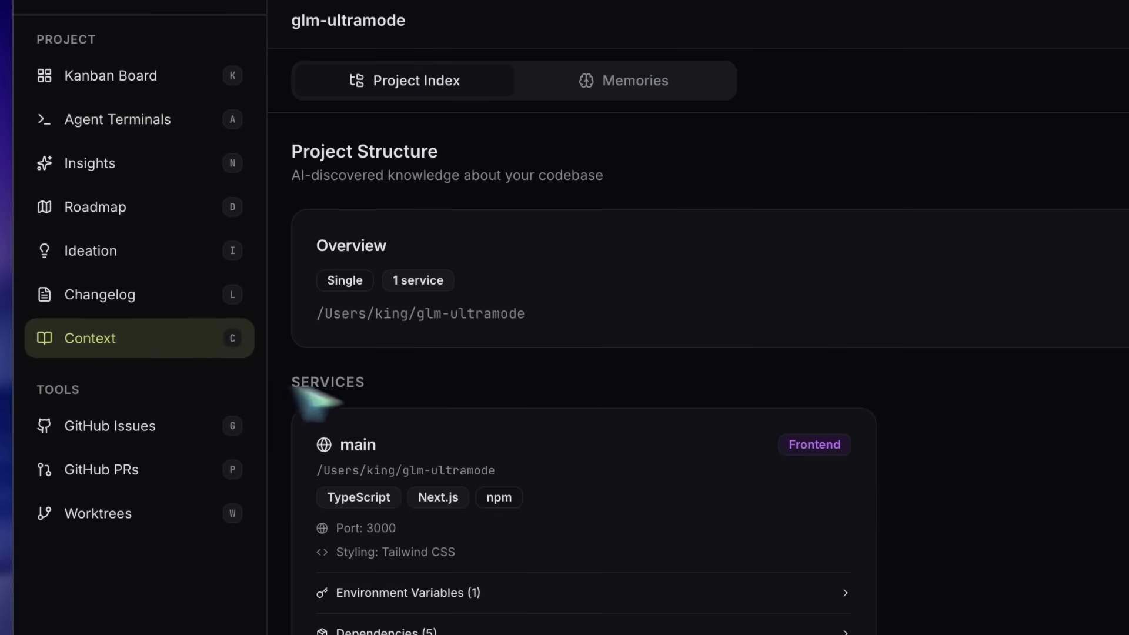
scroll(434, 403, "down", 3)
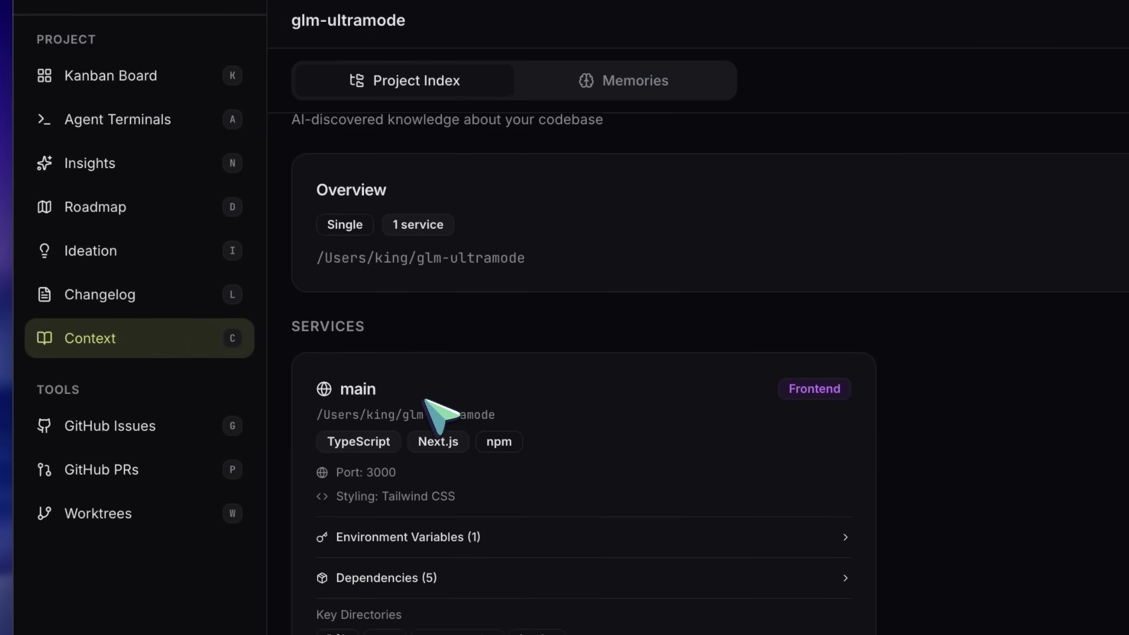
scroll(470, 436, "up", 3)
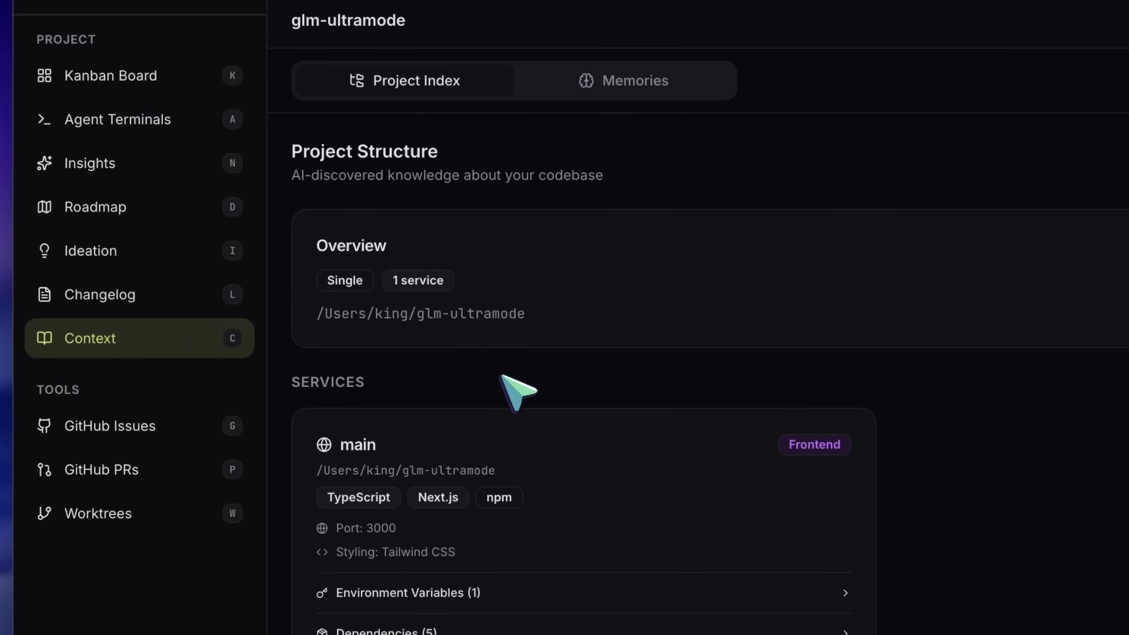
left_click(626, 94)
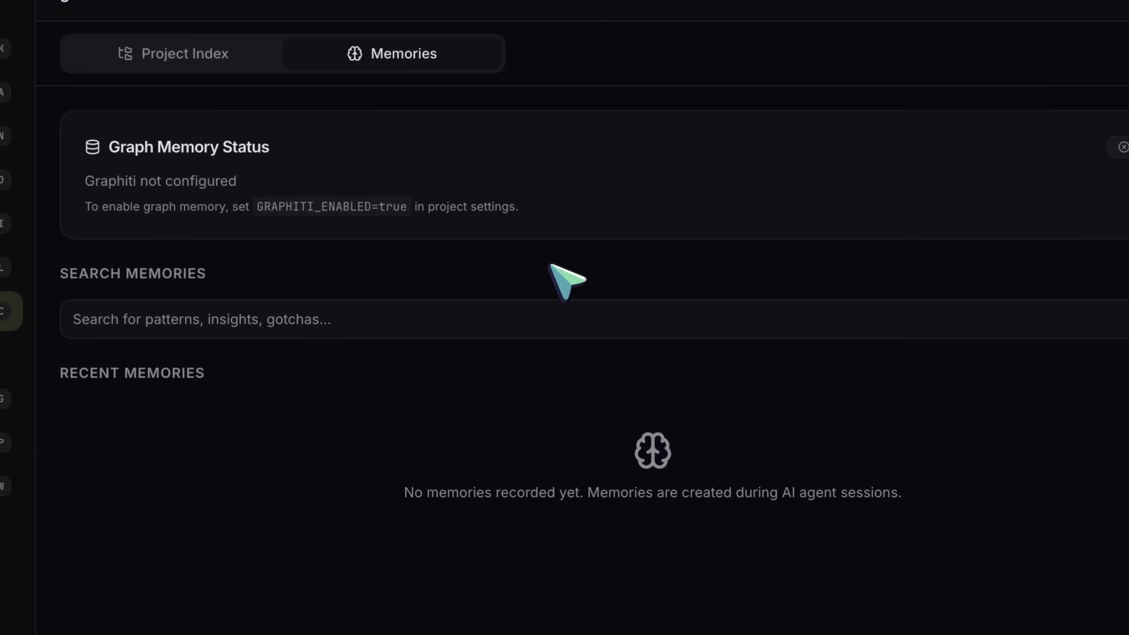
left_click(610, 309)
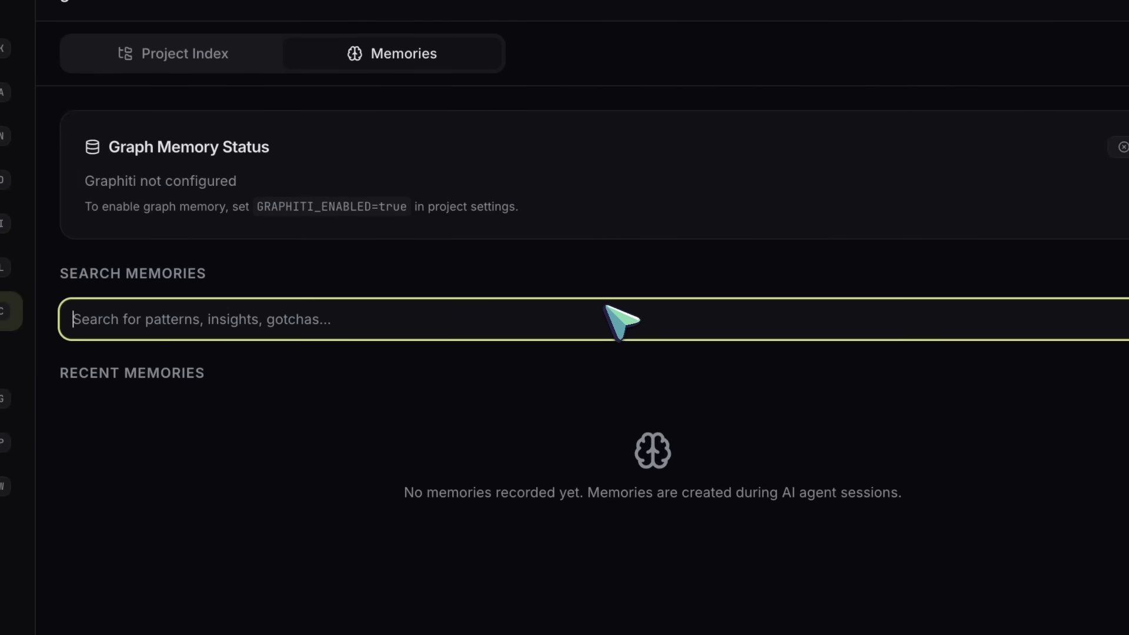
left_click(358, 429)
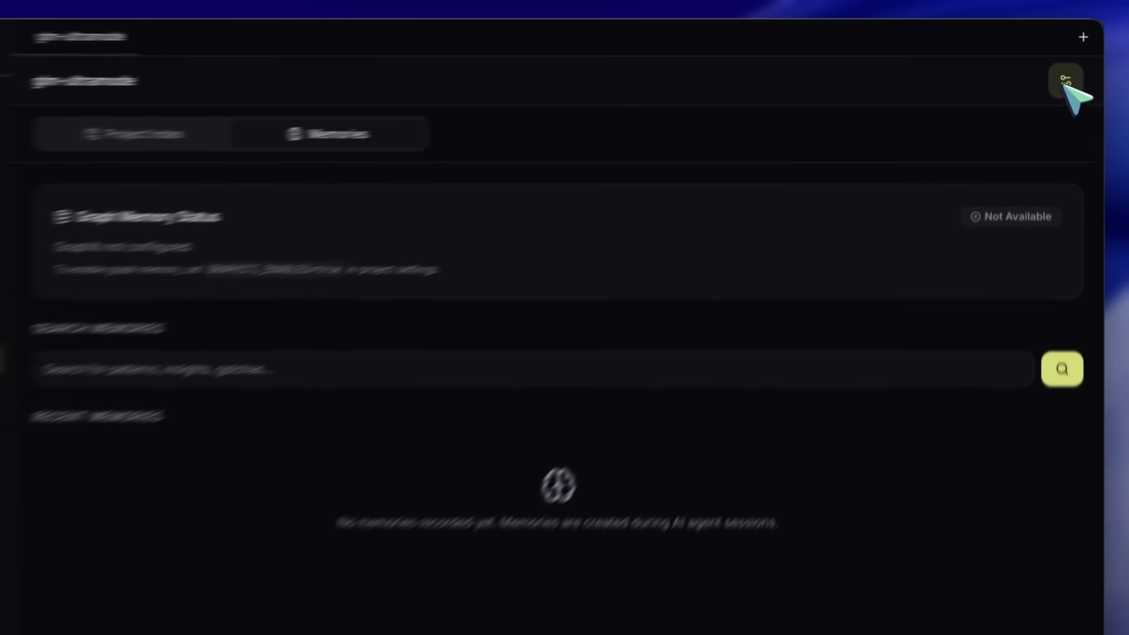
Try enabling Memory in the glm-ultramode project settings, look through its options, and close the settings without saving
left_click(1067, 89)
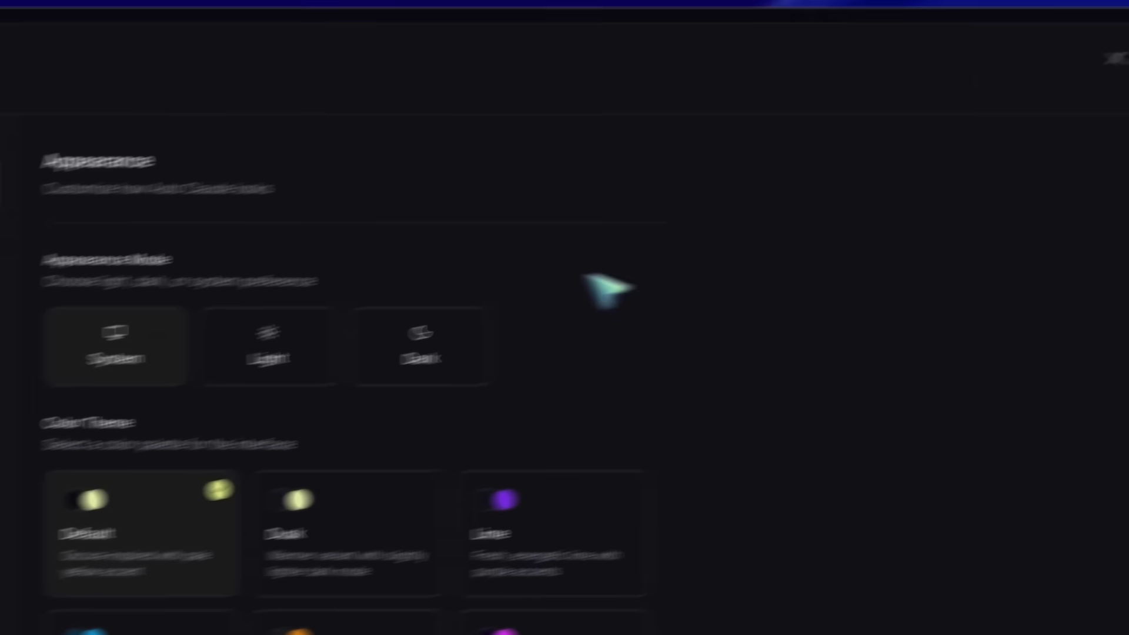
scroll(122, 497, "down", 3)
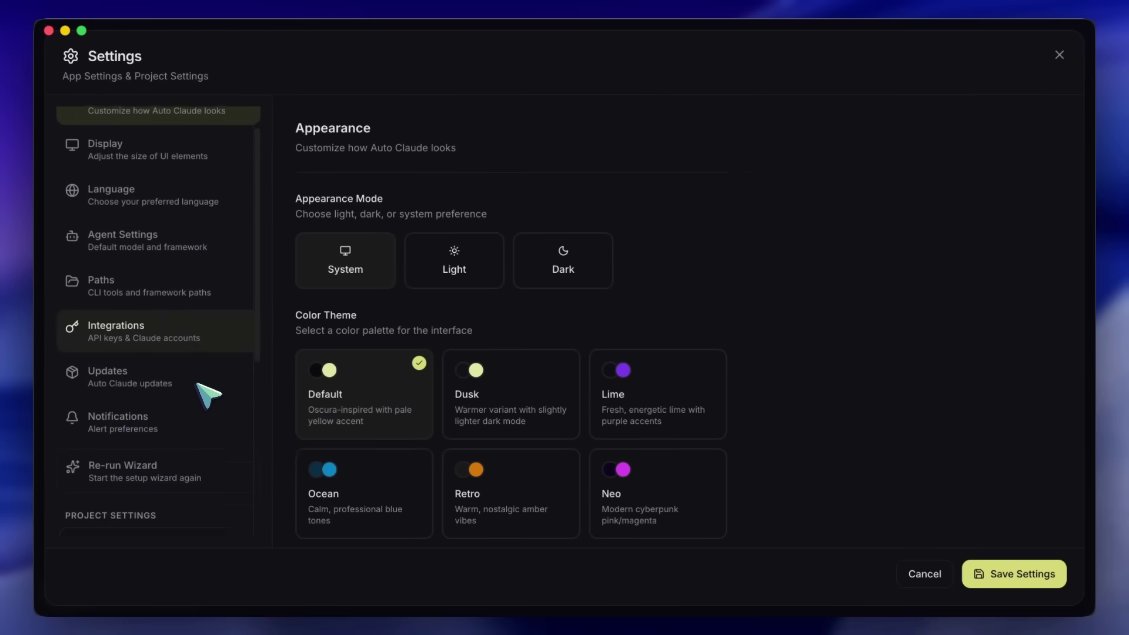
scroll(209, 395, "down", 5)
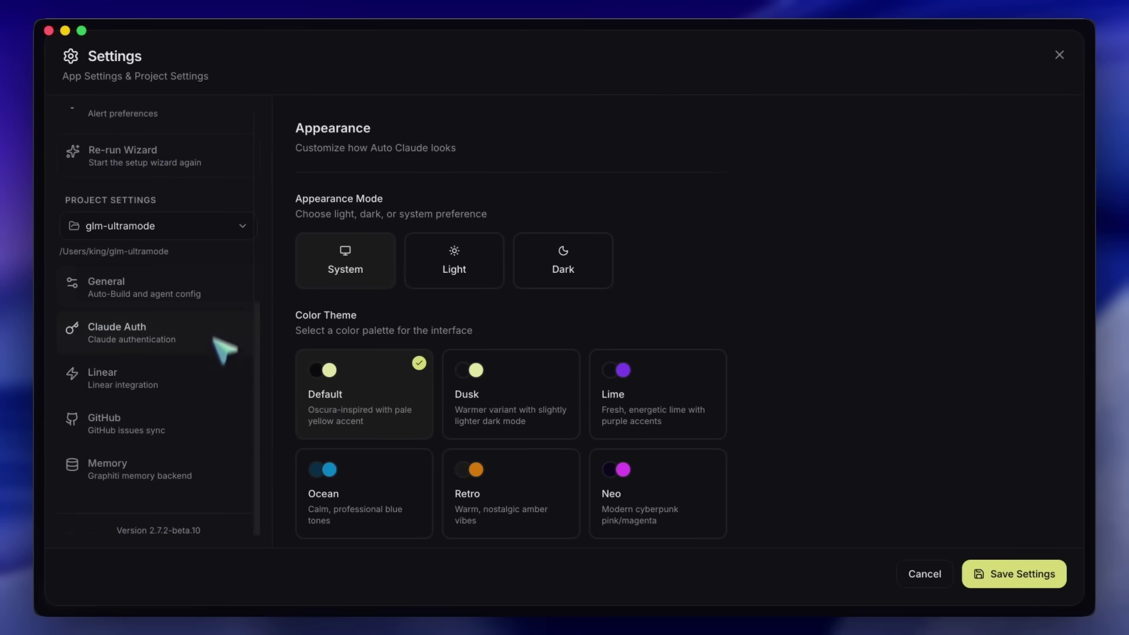
left_click(180, 476)
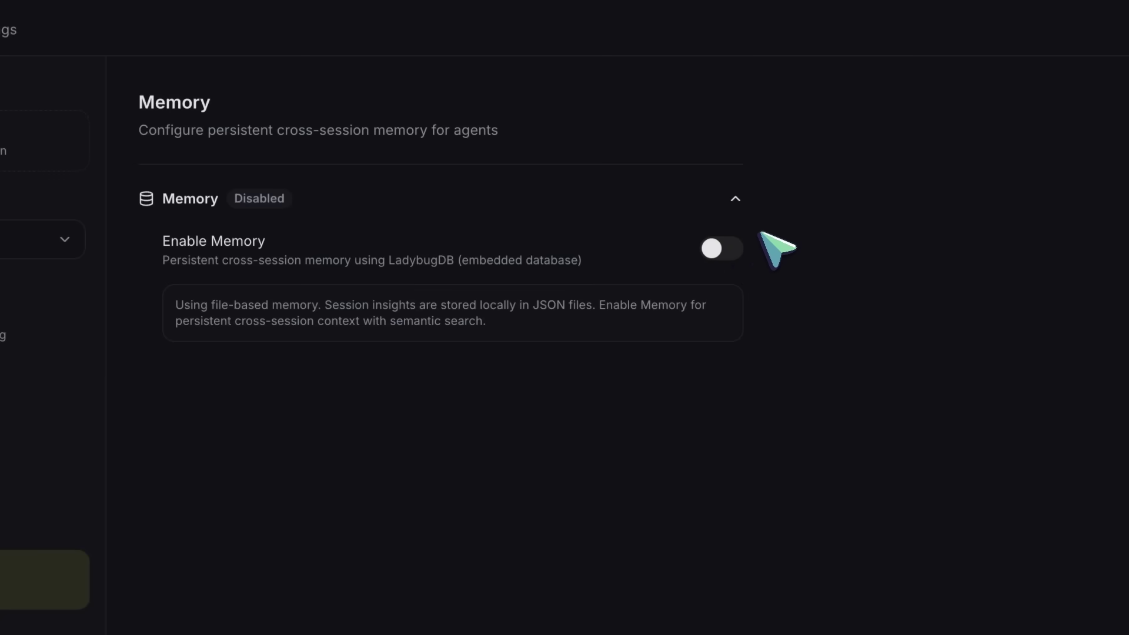
left_click(732, 250)
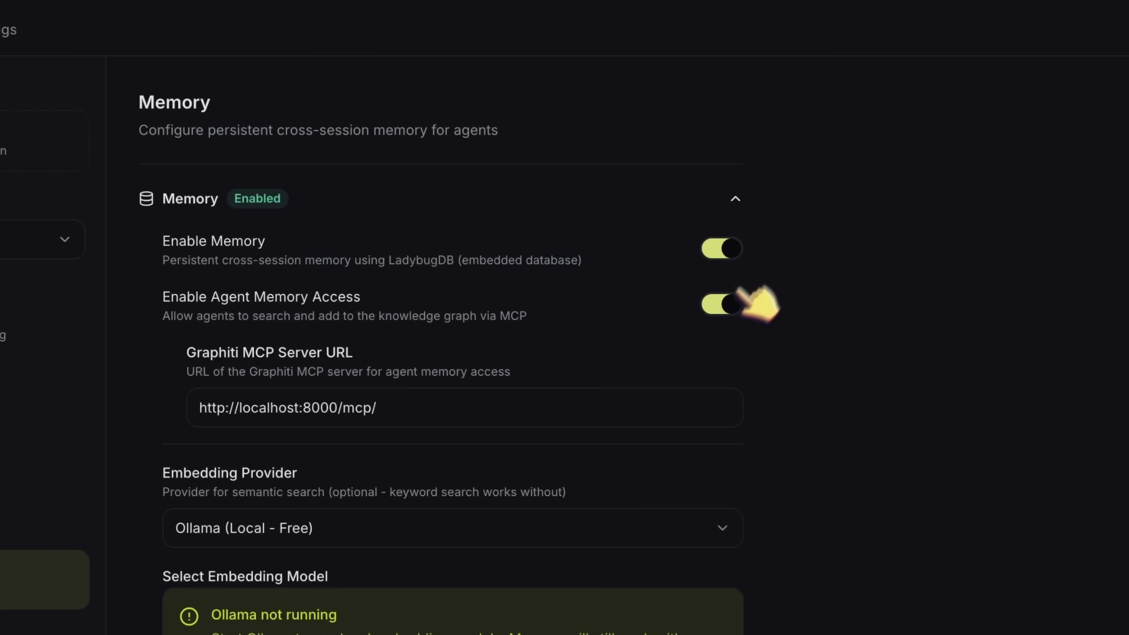
scroll(735, 300, "down", 5)
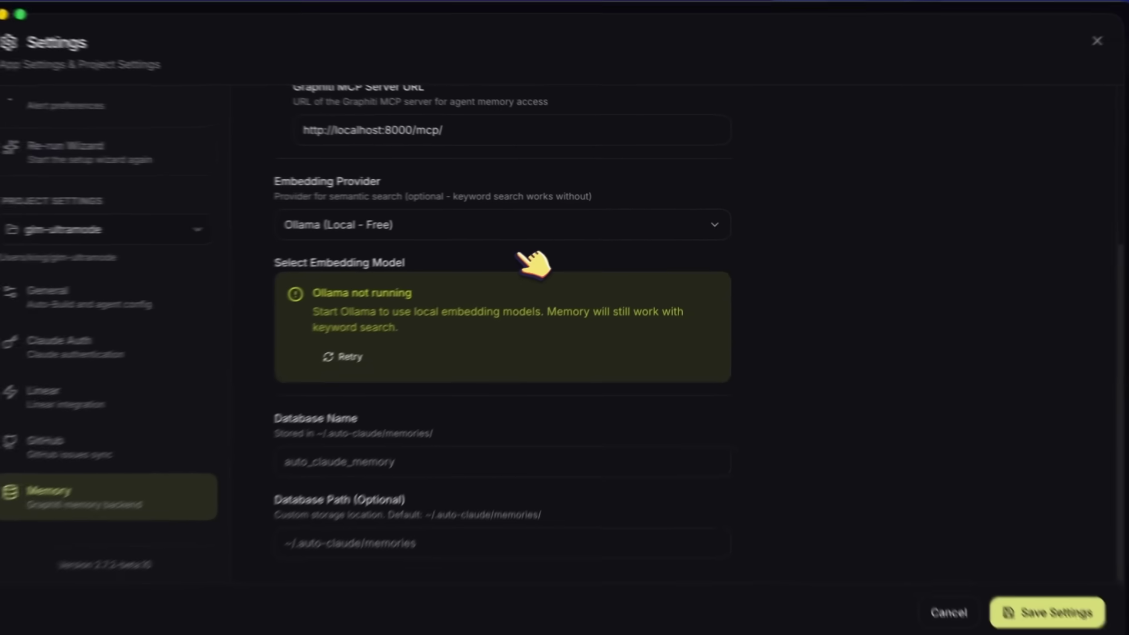
scroll(492, 282, "up", 5)
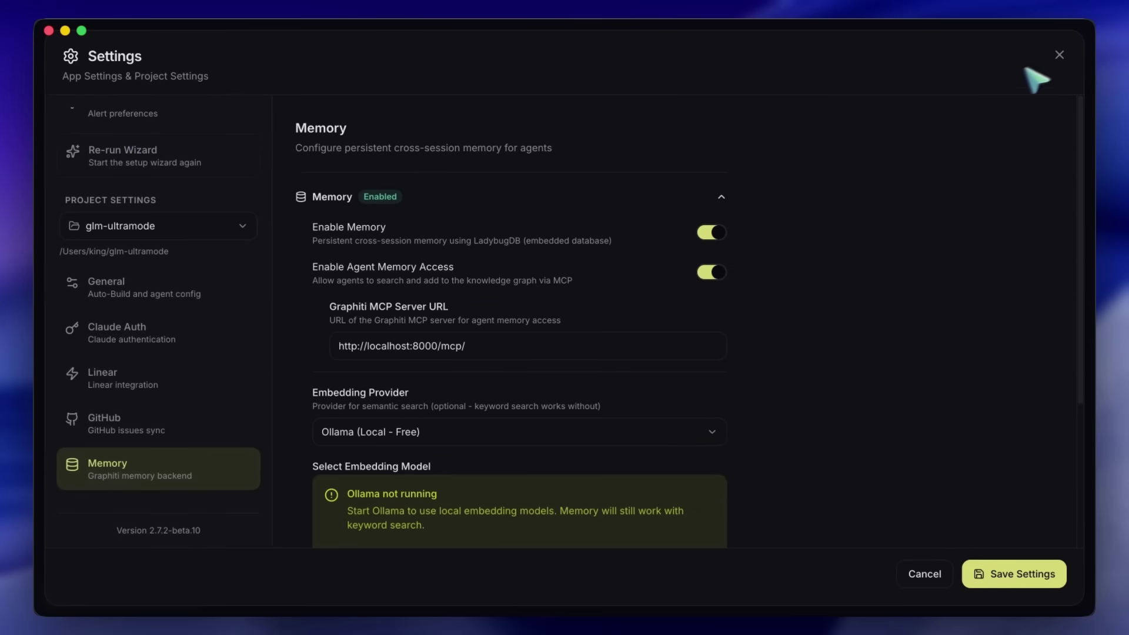
left_click(1060, 55)
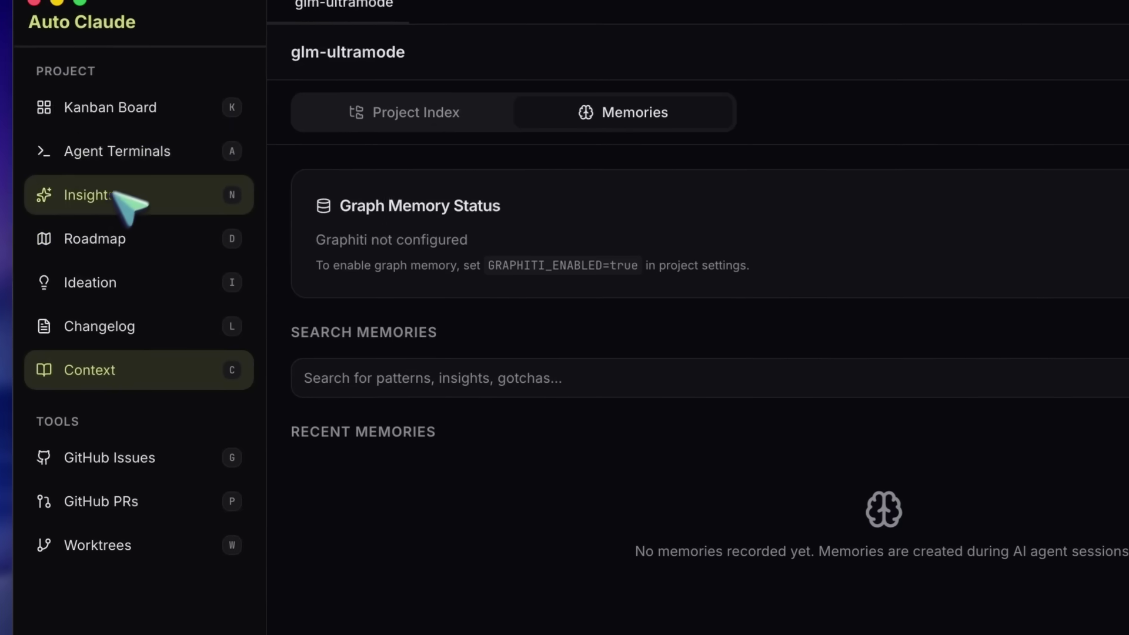
Try to generate ideas on the Ideation page using the existing Default Claude account, and cancel the authentication dialog
left_click(6, 228)
left_click(121, 281)
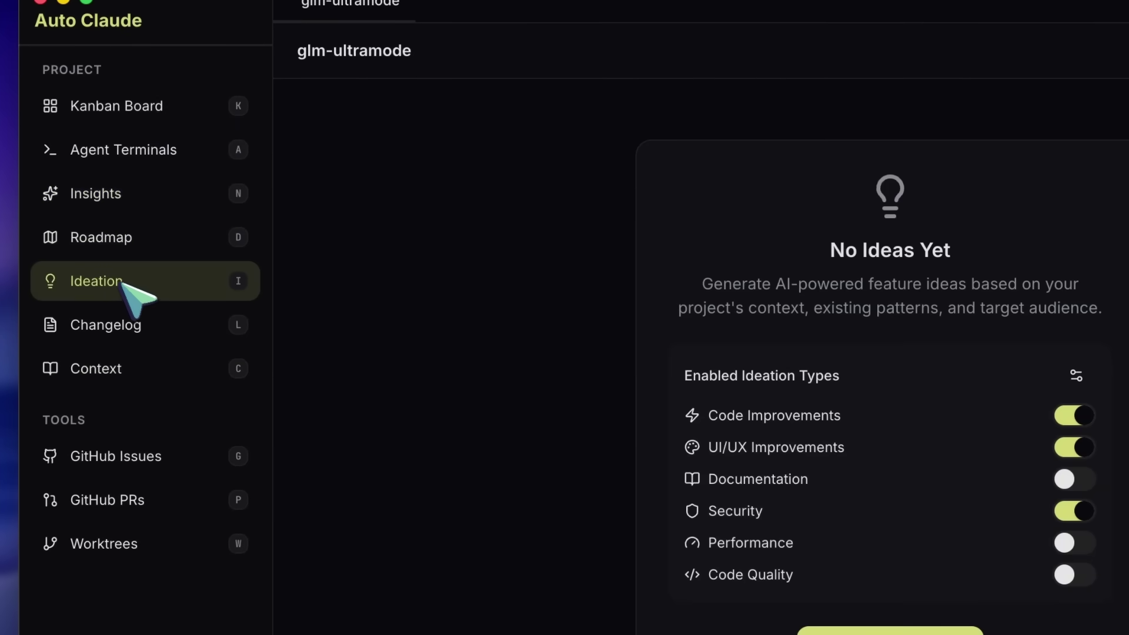
left_click(694, 531)
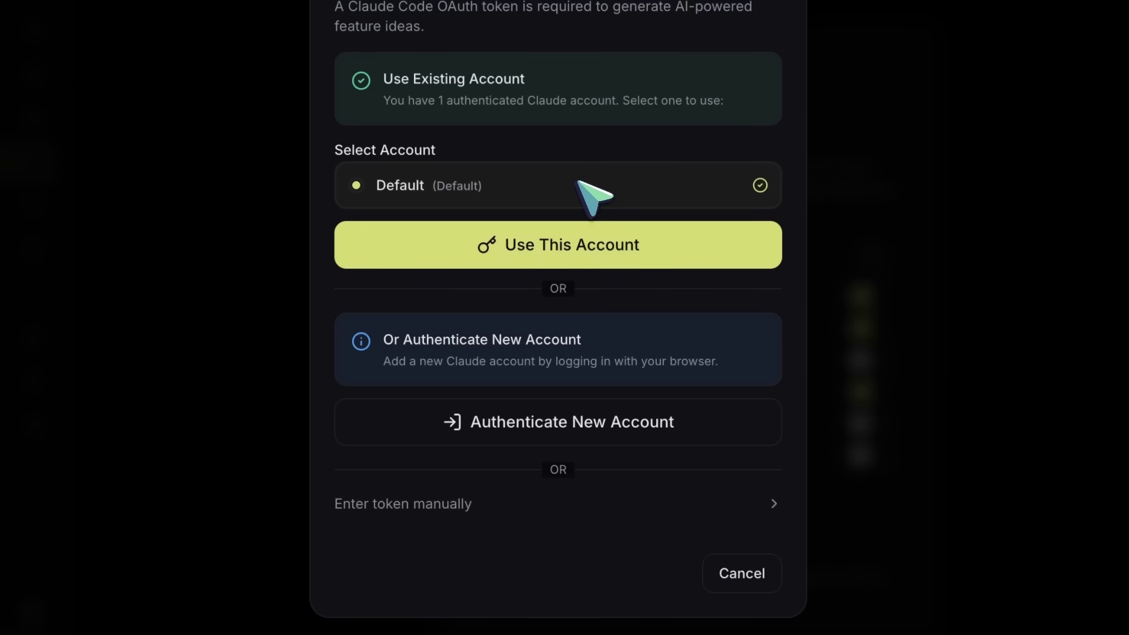
left_click(587, 235)
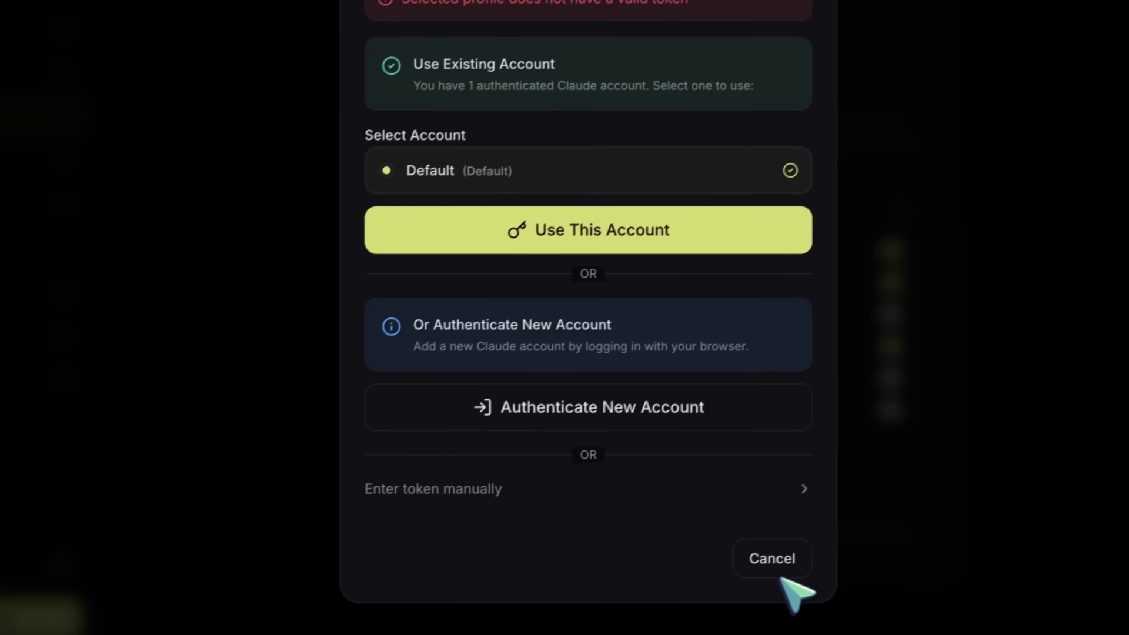
left_click(794, 562)
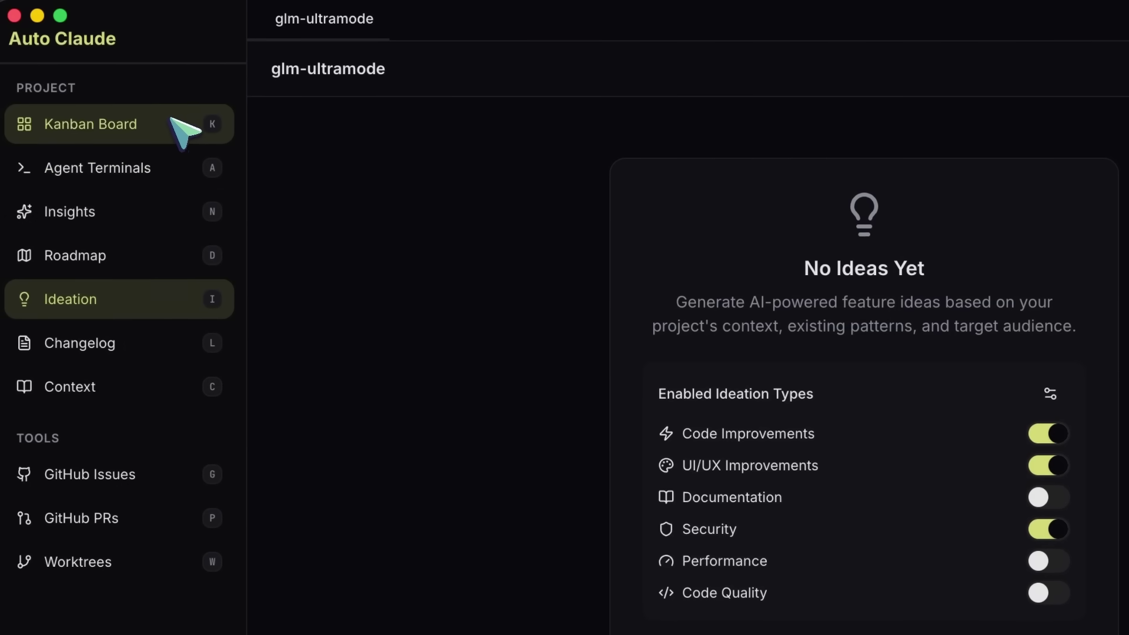
Check the Kanban board, and view the Changelog generator's Branch Comparison, Git History and Completed Tasks sources in turn
left_click(171, 120)
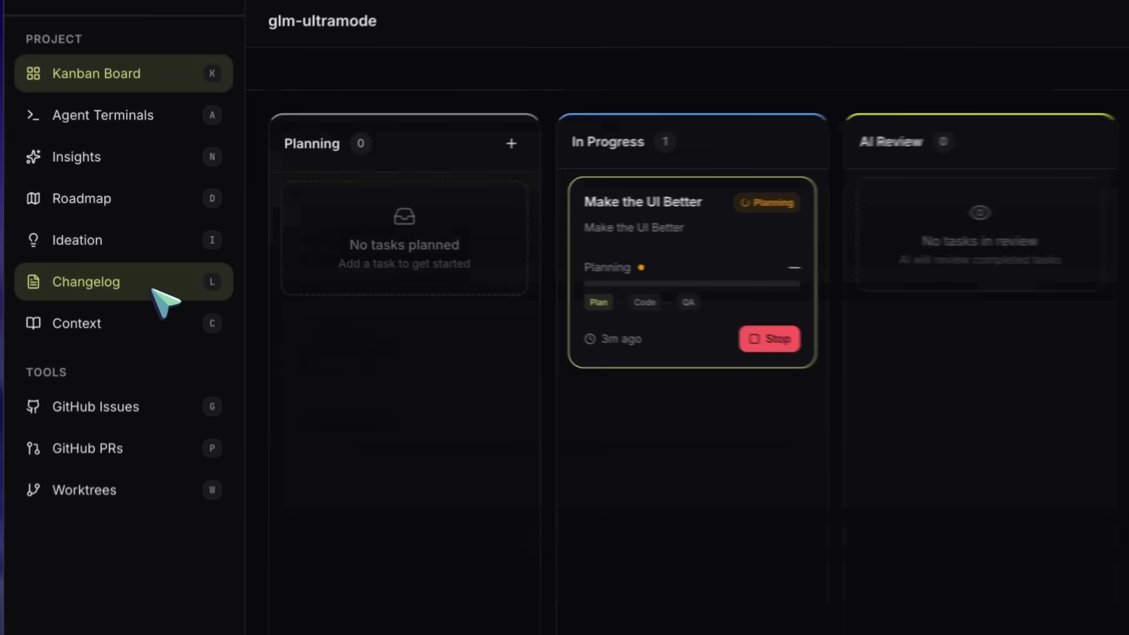
left_click(164, 299)
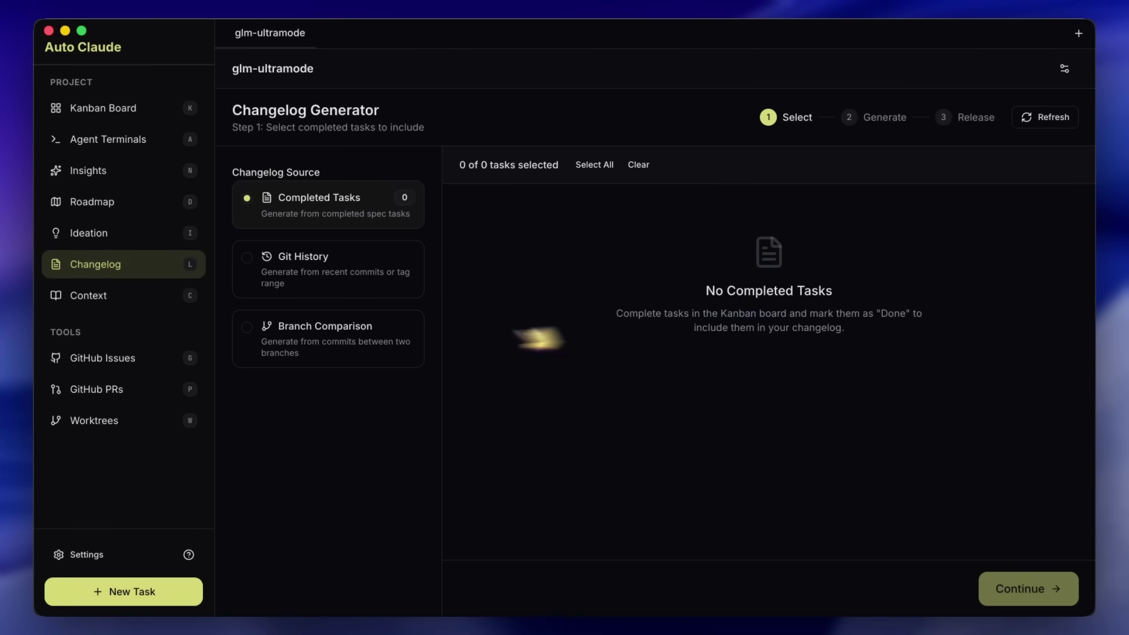
left_click(406, 338)
left_click(328, 259)
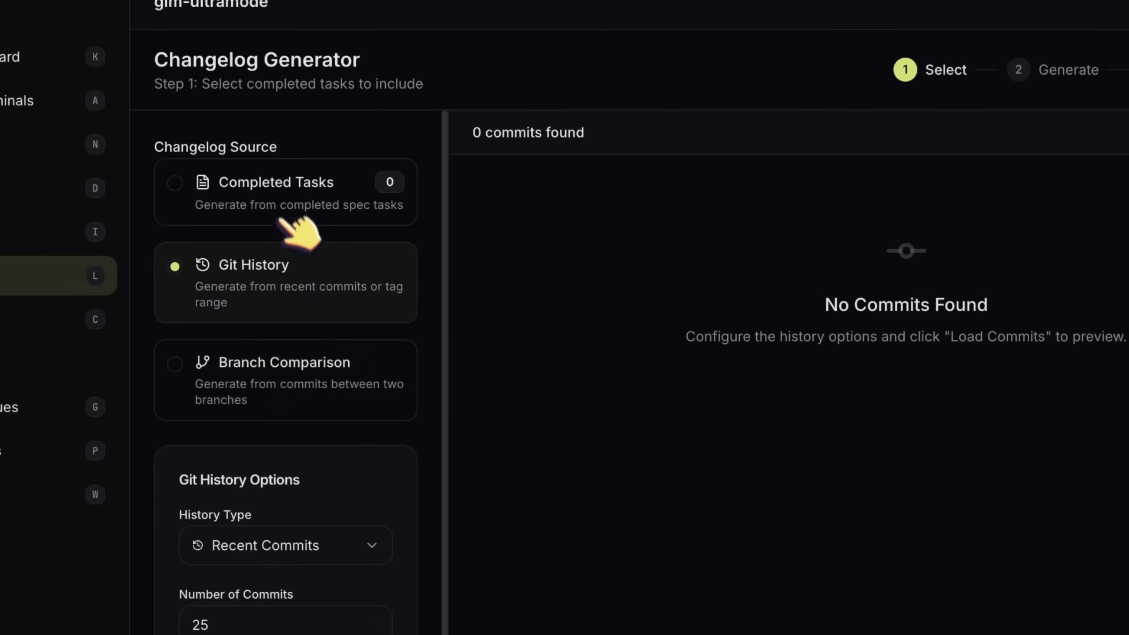
left_click(280, 220)
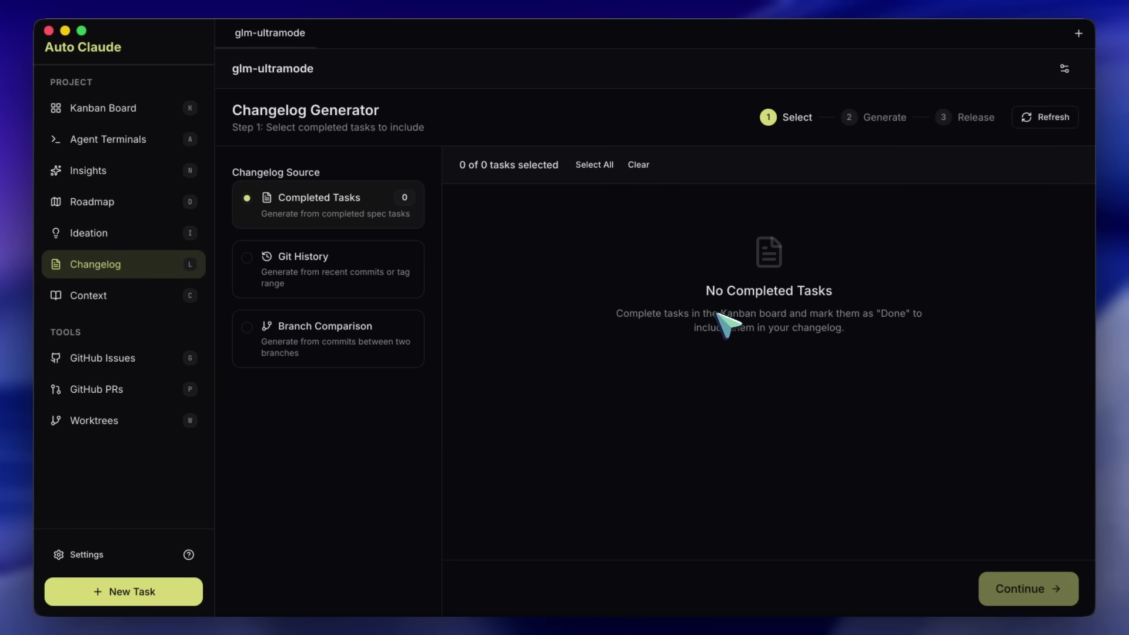
Go back to the Kanban board, view the overview of the "Make the UI Better" task, and close it
left_click(197, 114)
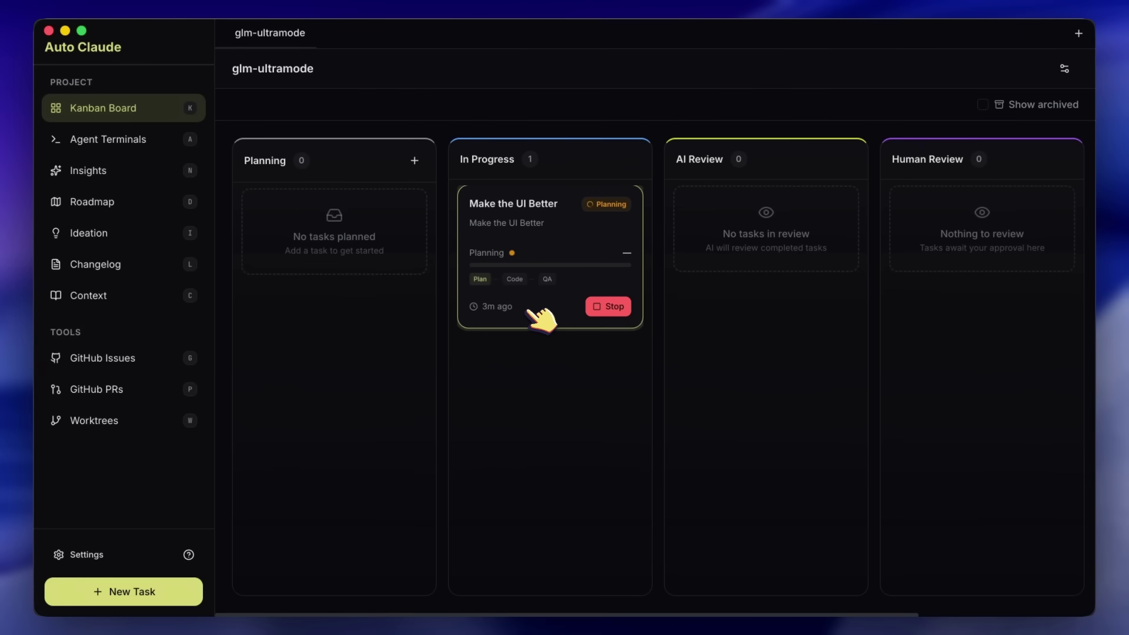
left_click(538, 318)
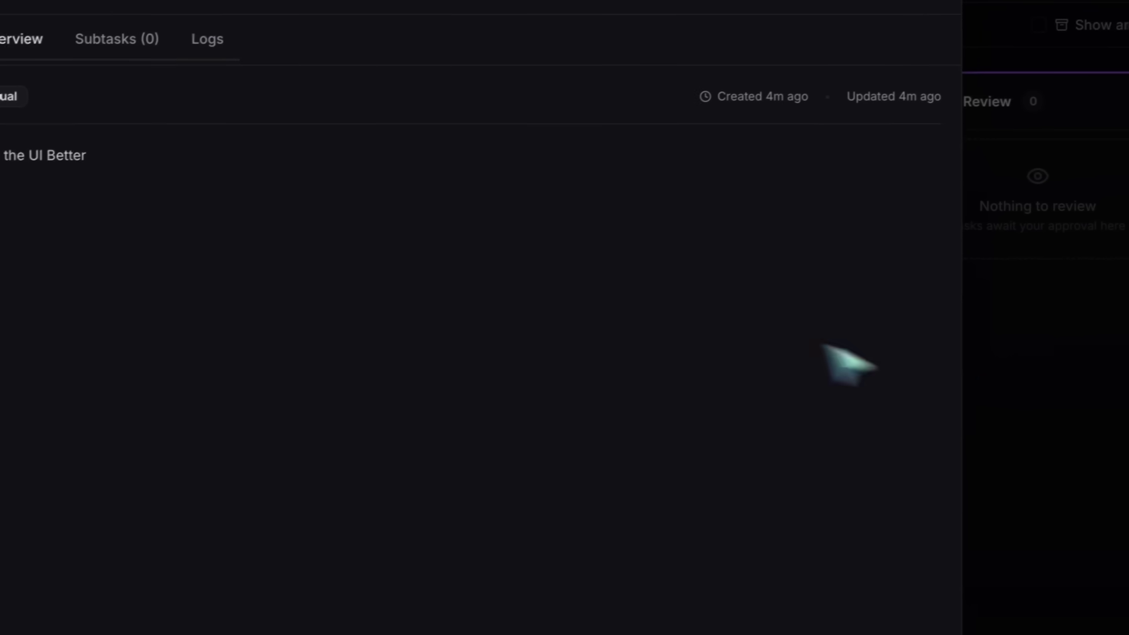
left_click(1013, 393)
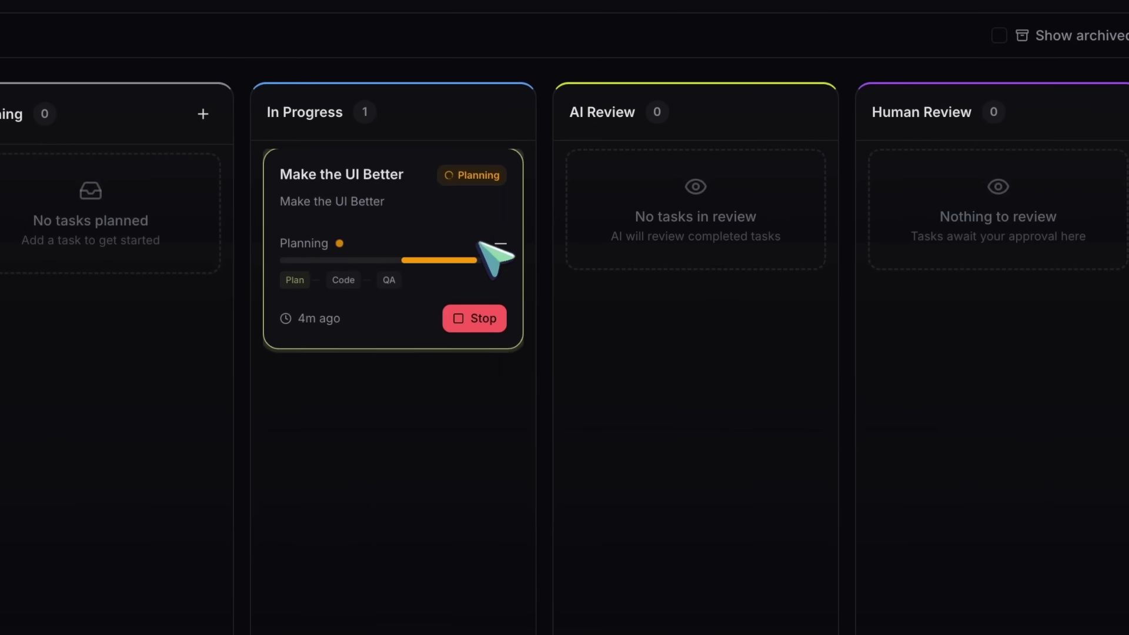